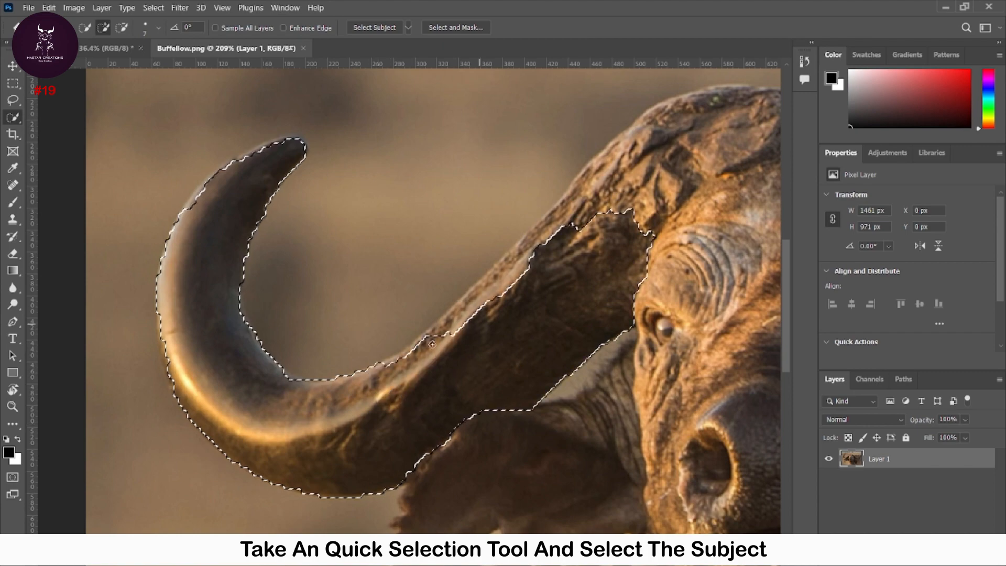
Select the entire buffalo with Quick Selection, leaving out the background gap between the horn and the ear.
{"action": "mouse_move", "coordinate": [335, 246]}
{"action": "left_mouse_down"}
{"action": "mouse_move", "coordinate": [361, 220]}
{"action": "mouse_move", "coordinate": [483, 194]}
{"action": "mouse_move", "coordinate": [681, 223]}
{"action": "left_mouse_up"}
{"action": "mouse_move", "coordinate": [680, 223]}
{"action": "left_mouse_down"}
{"action": "mouse_move", "coordinate": [489, 226]}
{"action": "mouse_move", "coordinate": [632, 305]}
{"action": "mouse_move", "coordinate": [721, 241]}
{"action": "left_mouse_up"}
{"action": "left_click_drag", "start_coordinate": [315, 419], "coordinate": [410, 234]}
{"action": "left_click_drag", "start_coordinate": [335, 320], "coordinate": [157, 378]}
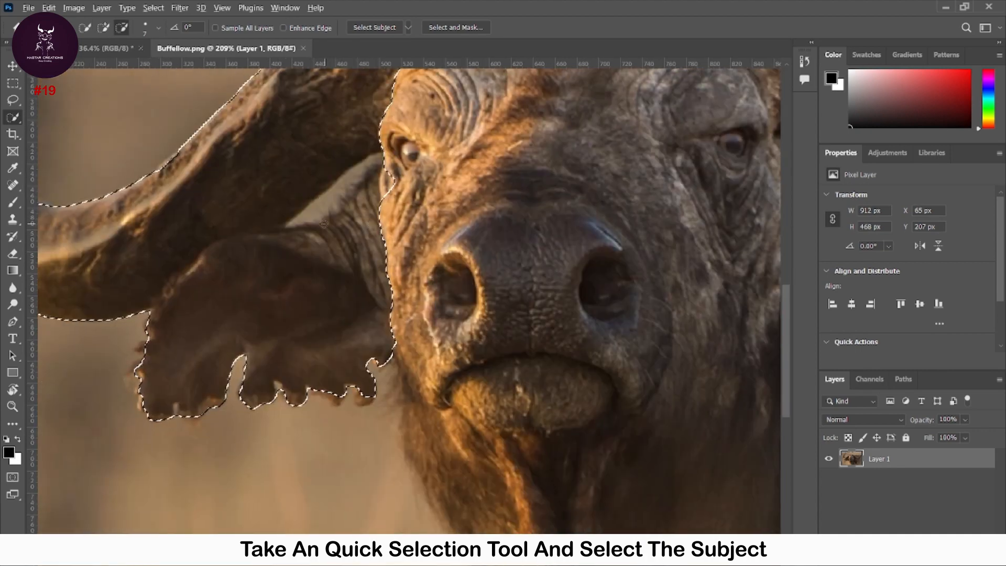
{"action": "mouse_move", "coordinate": [307, 219]}
{"action": "left_mouse_down"}
{"action": "mouse_move", "coordinate": [378, 160]}
{"action": "mouse_move", "coordinate": [345, 207]}
{"action": "mouse_move", "coordinate": [480, 485]}
{"action": "mouse_move", "coordinate": [286, 188]}
{"action": "left_mouse_up"}
{"action": "left_click_drag", "start_coordinate": [293, 230], "coordinate": [325, 367]}
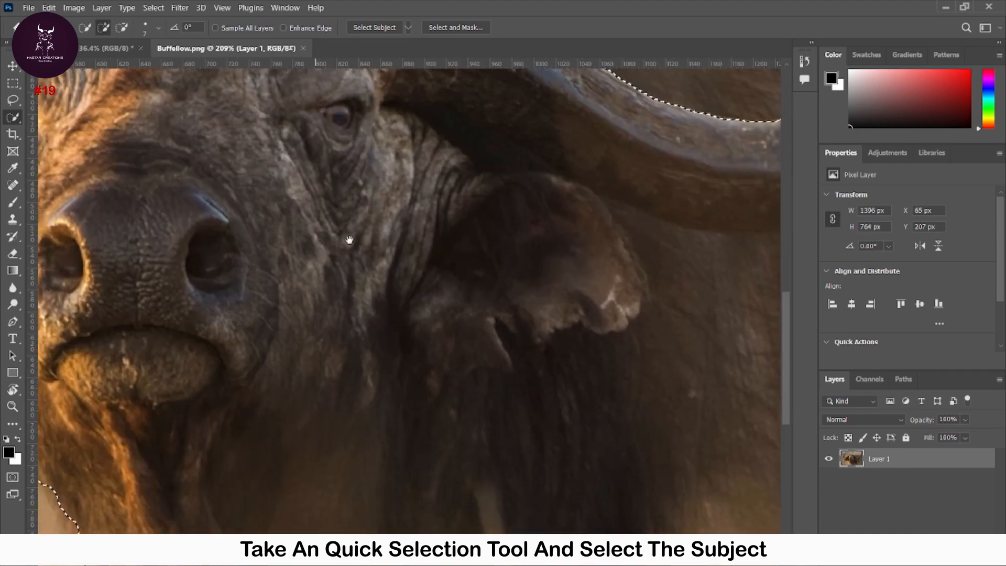
{"action": "mouse_move", "coordinate": [615, 73]}
{"action": "left_mouse_down"}
{"action": "mouse_move", "coordinate": [634, 383]}
{"action": "mouse_move", "coordinate": [560, 343]}
{"action": "left_mouse_up"}
{"action": "scroll", "coordinate": [550, 267], "scroll_direction": "down", "scroll_amount": 4}
{"action": "mouse_move", "coordinate": [551, 268]}
{"action": "left_mouse_down"}
{"action": "mouse_move", "coordinate": [467, 310]}
{"action": "mouse_move", "coordinate": [473, 292]}
{"action": "left_mouse_up"}
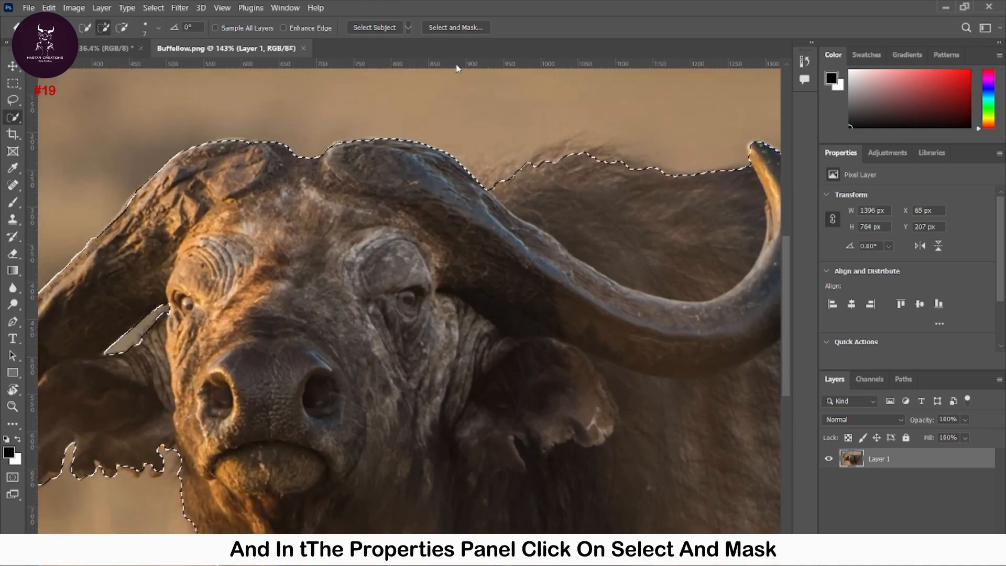
Open the buffalo selection in Select and Mask and set the preview to Onion Skin.
{"action": "left_click", "coordinate": [459, 29]}
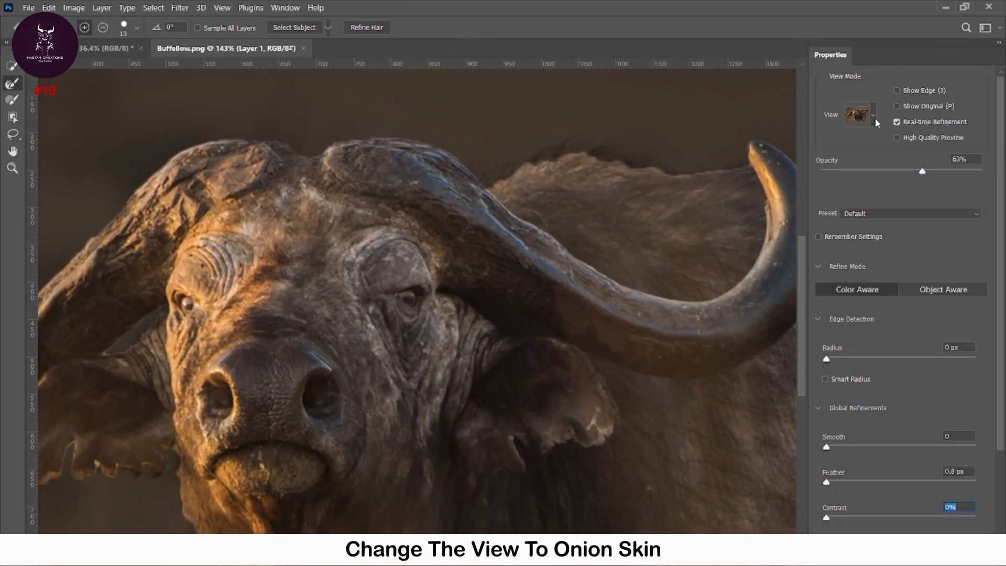
{"action": "left_click", "coordinate": [856, 114]}
{"action": "left_click", "coordinate": [842, 141]}
{"action": "left_click_drag", "start_coordinate": [189, 214], "coordinate": [481, 213]}
Paint with the Refine Edge Brush along the buffalo's horns, ear fringe and head to soften the selection edges.
{"action": "key", "text": "alt"}
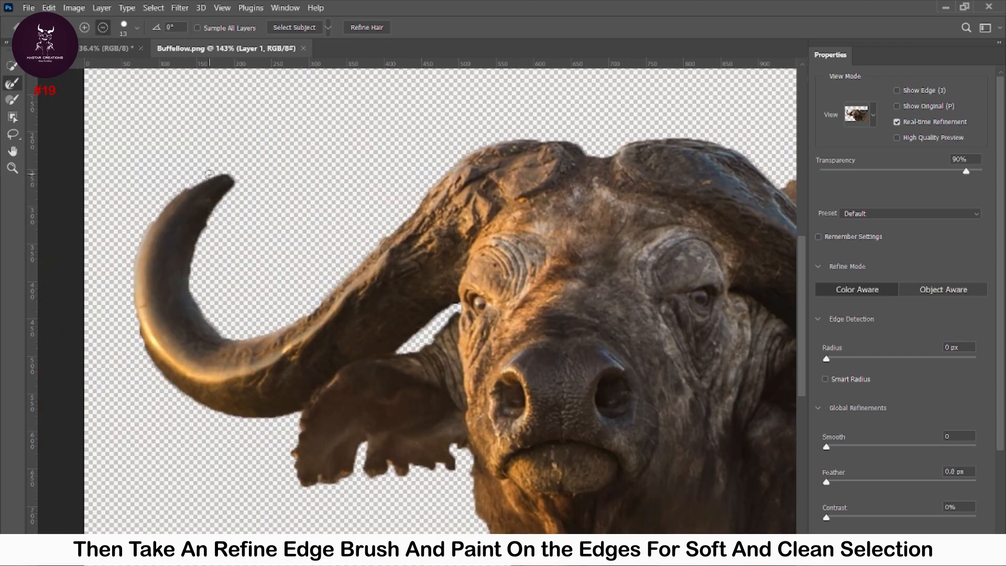
{"action": "mouse_move", "coordinate": [188, 186]}
{"action": "left_mouse_down"}
{"action": "mouse_move", "coordinate": [135, 246]}
{"action": "mouse_move", "coordinate": [157, 384]}
{"action": "mouse_move", "coordinate": [150, 345]}
{"action": "mouse_move", "coordinate": [188, 407]}
{"action": "left_mouse_up"}
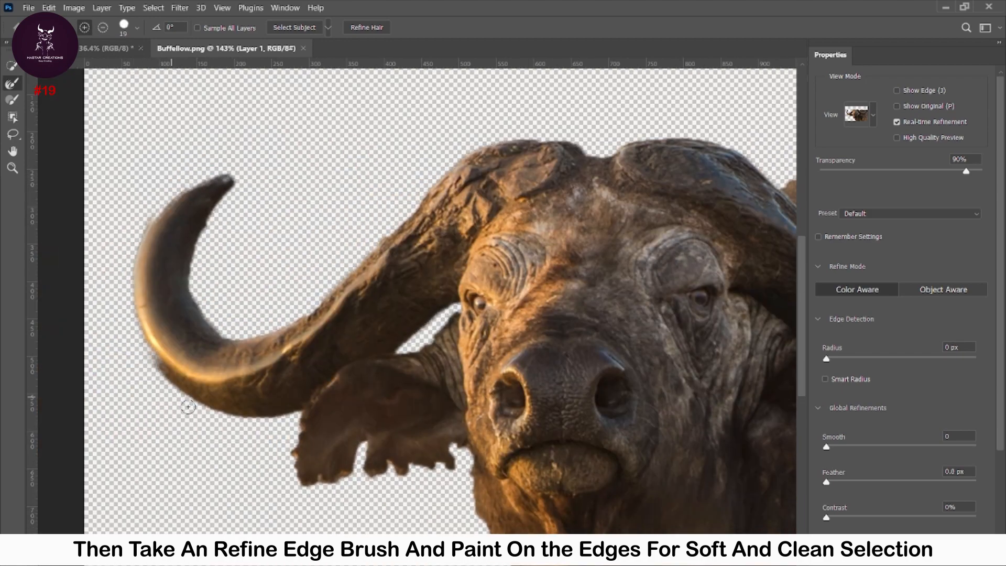
{"action": "mouse_move", "coordinate": [362, 440]}
{"action": "left_mouse_down"}
{"action": "mouse_move", "coordinate": [371, 476]}
{"action": "mouse_move", "coordinate": [402, 478]}
{"action": "left_mouse_up"}
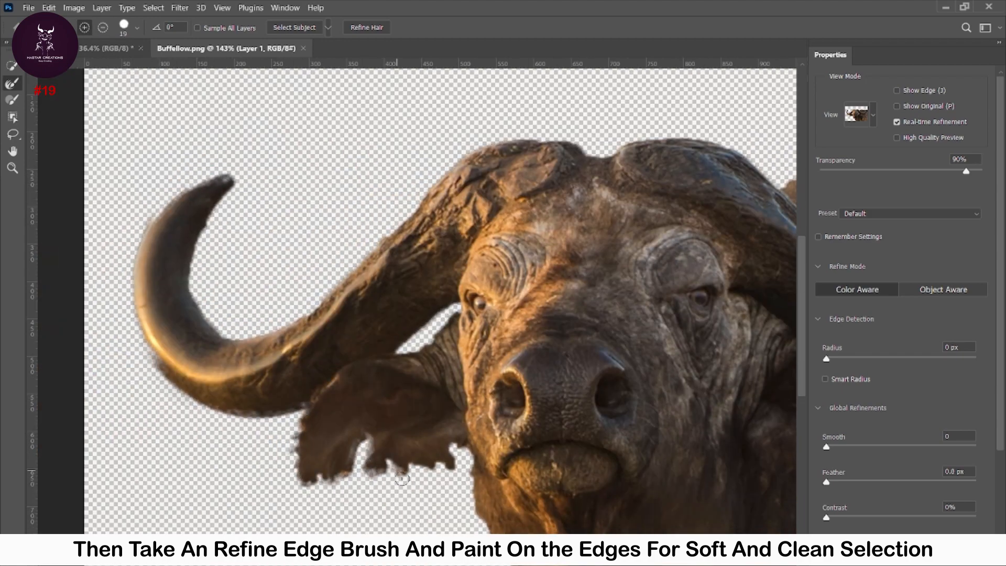
{"action": "mouse_move", "coordinate": [454, 461]}
{"action": "left_mouse_down"}
{"action": "mouse_move", "coordinate": [463, 452]}
{"action": "mouse_move", "coordinate": [367, 240]}
{"action": "mouse_move", "coordinate": [412, 343]}
{"action": "left_mouse_up"}
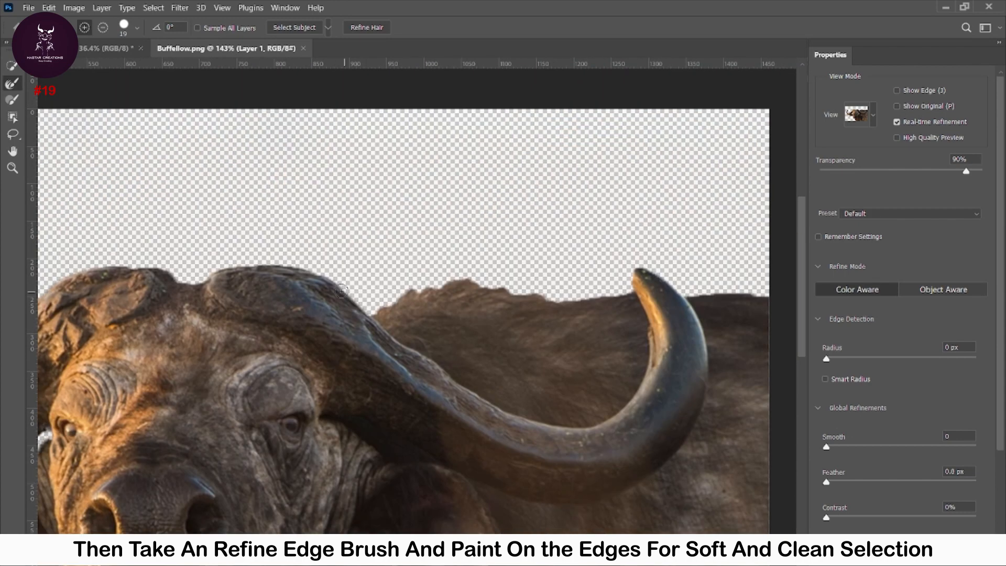
{"action": "mouse_move", "coordinate": [157, 273]}
{"action": "left_mouse_down"}
{"action": "mouse_move", "coordinate": [325, 279]}
{"action": "mouse_move", "coordinate": [358, 305]}
{"action": "mouse_move", "coordinate": [423, 283]}
{"action": "mouse_move", "coordinate": [546, 298]}
{"action": "mouse_move", "coordinate": [633, 294]}
{"action": "left_mouse_up"}
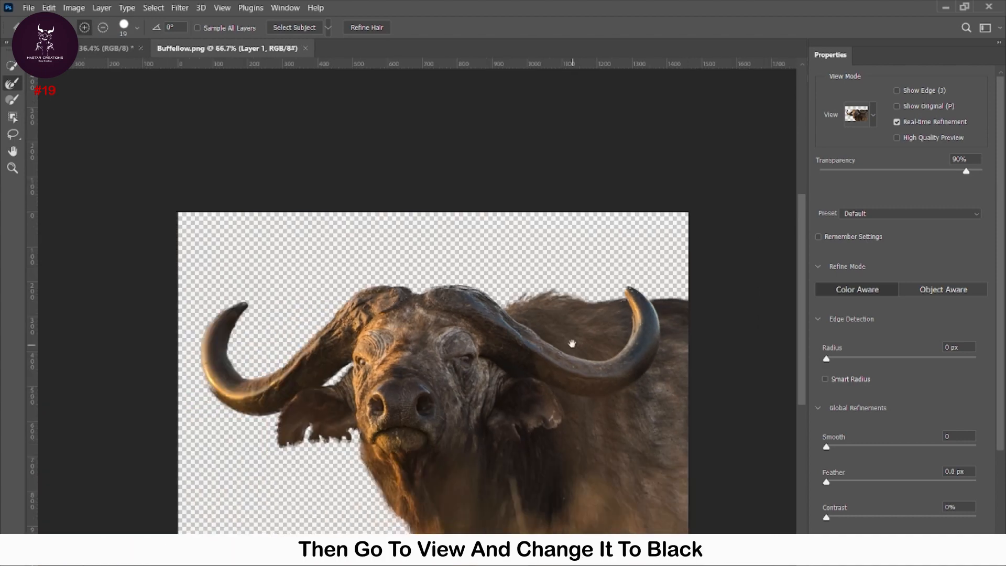
Change the Select and Mask preview to On Black.
{"action": "left_click", "coordinate": [859, 114]}
{"action": "left_click", "coordinate": [833, 225]}
{"action": "scroll", "coordinate": [407, 276], "scroll_direction": "up", "scroll_amount": 6}
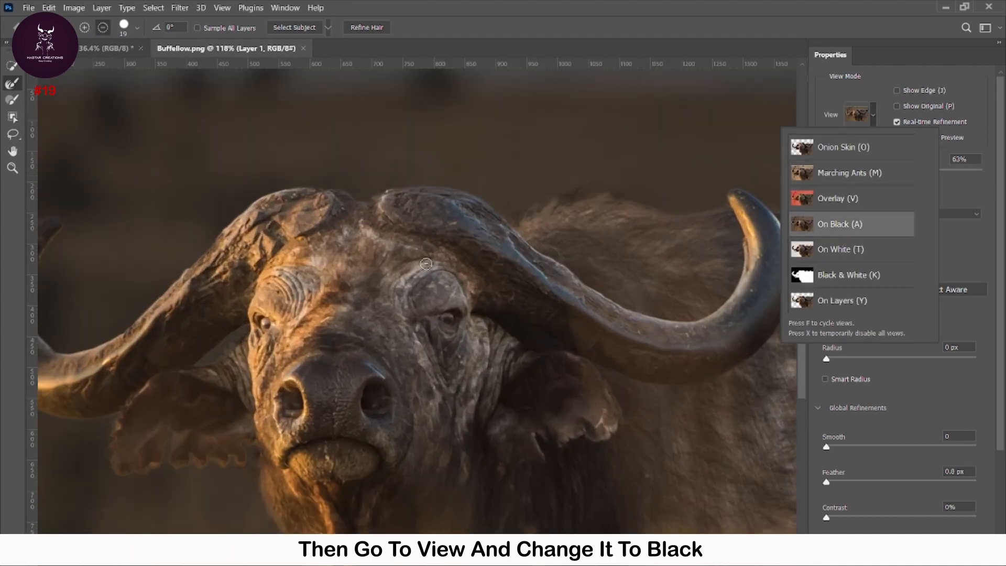
Enable Decontaminate Colors and output the buffalo cutout as a new layer with a layer mask.
{"action": "scroll", "coordinate": [407, 276], "scroll_direction": "down", "scroll_amount": 3}
{"action": "left_click", "coordinate": [916, 433]}
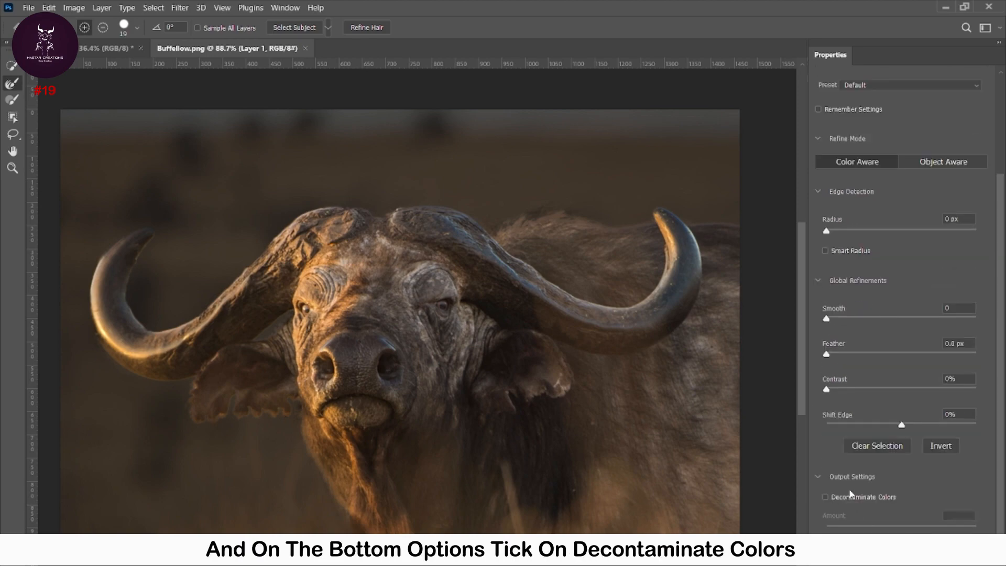
{"action": "left_click", "coordinate": [826, 497]}
{"action": "key", "text": "Return"}
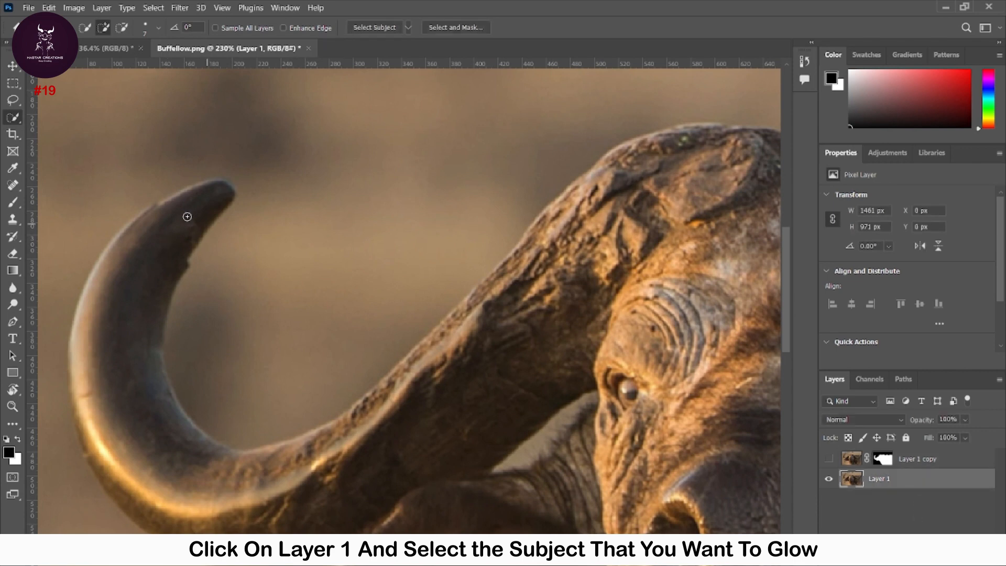
On Layer 1, select the horn on the image's left side with Quick Selection, subtracting spill onto the head and ear.
{"action": "mouse_move", "coordinate": [188, 217]}
{"action": "left_mouse_down"}
{"action": "mouse_move", "coordinate": [104, 350]}
{"action": "mouse_move", "coordinate": [87, 433]}
{"action": "mouse_move", "coordinate": [166, 491]}
{"action": "mouse_move", "coordinate": [327, 513]}
{"action": "mouse_move", "coordinate": [425, 451]}
{"action": "mouse_move", "coordinate": [317, 452]}
{"action": "mouse_move", "coordinate": [320, 414]}
{"action": "mouse_move", "coordinate": [393, 396]}
{"action": "mouse_move", "coordinate": [130, 442]}
{"action": "mouse_move", "coordinate": [180, 401]}
{"action": "mouse_move", "coordinate": [106, 455]}
{"action": "mouse_move", "coordinate": [204, 378]}
{"action": "mouse_move", "coordinate": [306, 255]}
{"action": "mouse_move", "coordinate": [482, 213]}
{"action": "mouse_move", "coordinate": [447, 204]}
{"action": "left_mouse_up"}
{"action": "left_click", "coordinate": [321, 419], "text": "alt"}
{"action": "left_click_drag", "start_coordinate": [98, 422], "coordinate": [221, 371]}
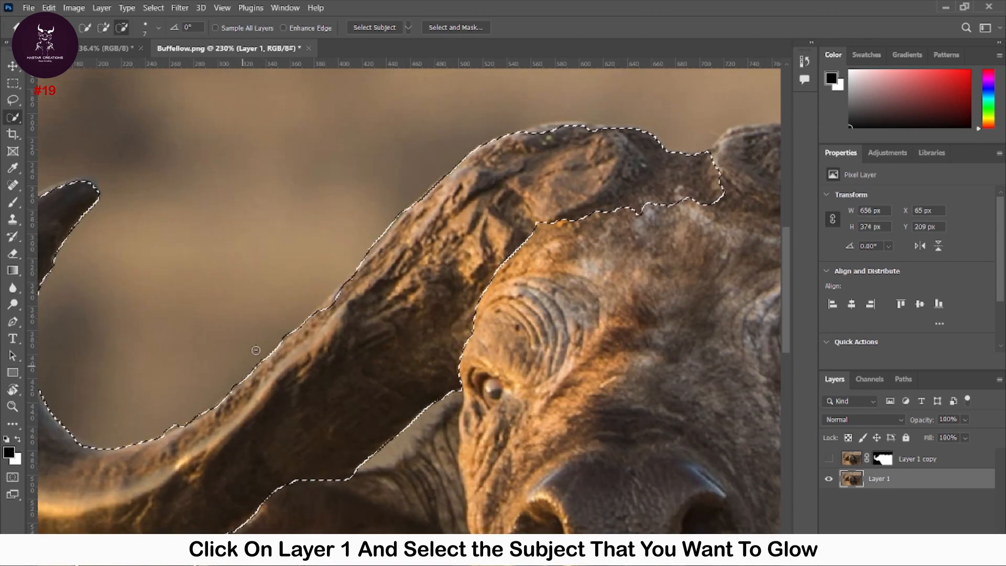
{"action": "mouse_move", "coordinate": [697, 186]}
{"action": "left_mouse_down"}
{"action": "mouse_move", "coordinate": [255, 341]}
{"action": "mouse_move", "coordinate": [220, 287]}
{"action": "mouse_move", "coordinate": [399, 341]}
{"action": "mouse_move", "coordinate": [377, 375]}
{"action": "mouse_move", "coordinate": [87, 263]}
{"action": "mouse_move", "coordinate": [247, 367]}
{"action": "mouse_move", "coordinate": [577, 400]}
{"action": "mouse_move", "coordinate": [582, 157]}
{"action": "mouse_move", "coordinate": [640, 401]}
{"action": "mouse_move", "coordinate": [369, 407]}
{"action": "left_mouse_up"}
{"action": "left_click", "coordinate": [256, 327], "text": "alt"}
{"action": "left_click", "coordinate": [348, 383], "text": "alt"}
Add the other horn to the selection and subtract the spill around its base near the eye.
{"action": "mouse_move", "coordinate": [370, 406]}
{"action": "left_mouse_down"}
{"action": "mouse_move", "coordinate": [618, 335]}
{"action": "mouse_move", "coordinate": [720, 325]}
{"action": "left_mouse_up"}
{"action": "left_click_drag", "start_coordinate": [474, 275], "coordinate": [441, 285]}
{"action": "left_click", "coordinate": [445, 254], "text": "alt"}
{"action": "left_click", "coordinate": [431, 269], "text": "alt"}
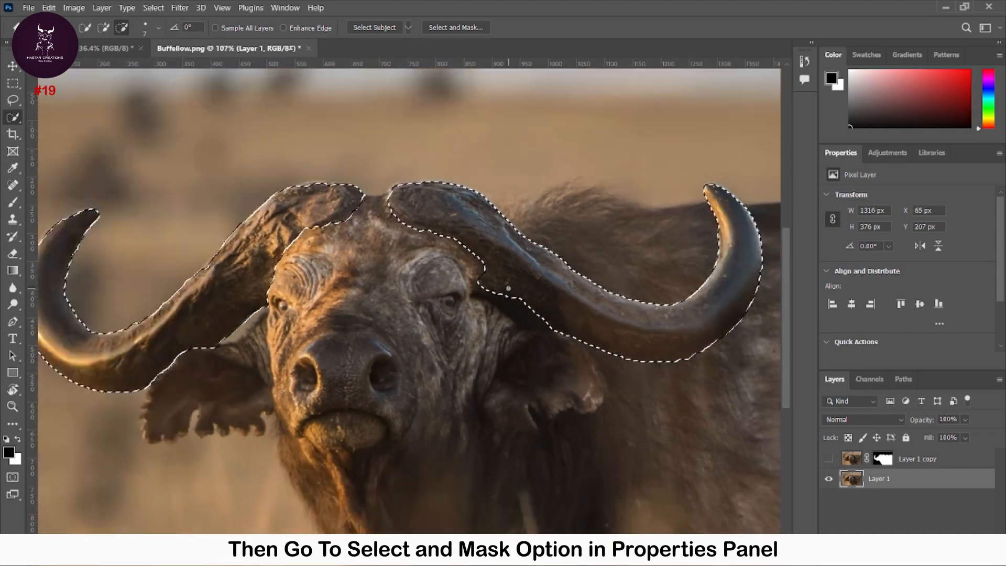
Open the horn selection in Select and Mask and refine the image-left horn's edges with a size 10 Refine Edge Brush.
{"action": "left_click", "coordinate": [469, 29]}
{"action": "scroll", "coordinate": [868, 100], "scroll_direction": "up", "scroll_amount": 3}
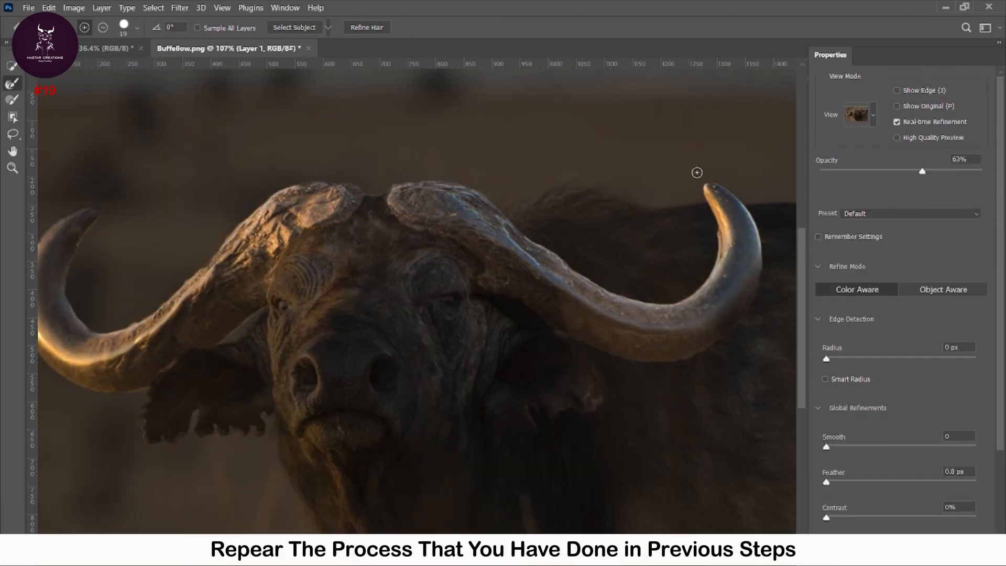
{"action": "right_click", "coordinate": [309, 191], "text": "alt"}
{"action": "right_click", "coordinate": [347, 191], "text": "alt"}
{"action": "scroll", "coordinate": [225, 275], "scroll_direction": "up", "scroll_amount": 5}
{"action": "scroll", "coordinate": [252, 278], "scroll_direction": "up", "scroll_amount": 3}
{"action": "mouse_move", "coordinate": [222, 272]}
{"action": "left_mouse_down"}
{"action": "mouse_move", "coordinate": [537, 335]}
{"action": "mouse_move", "coordinate": [373, 214]}
{"action": "left_mouse_up"}
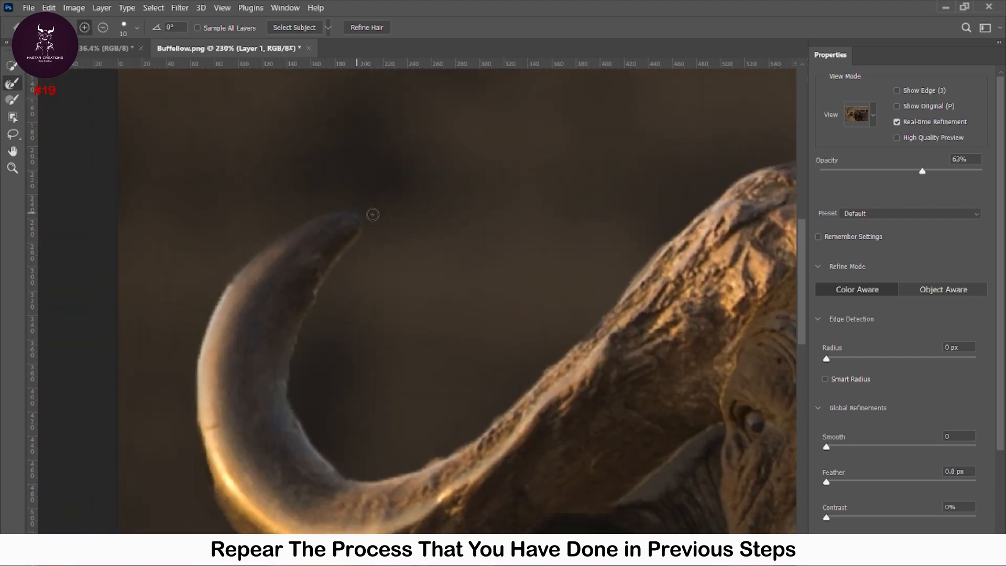
{"action": "mouse_move", "coordinate": [309, 311]}
{"action": "left_mouse_down"}
{"action": "mouse_move", "coordinate": [394, 477]}
{"action": "mouse_move", "coordinate": [467, 438]}
{"action": "mouse_move", "coordinate": [576, 337]}
{"action": "mouse_move", "coordinate": [573, 355]}
{"action": "mouse_move", "coordinate": [658, 235]}
{"action": "mouse_move", "coordinate": [564, 255]}
{"action": "left_mouse_up"}
{"action": "mouse_move", "coordinate": [429, 386]}
{"action": "left_mouse_down"}
{"action": "mouse_move", "coordinate": [487, 245]}
{"action": "mouse_move", "coordinate": [546, 160]}
{"action": "left_mouse_up"}
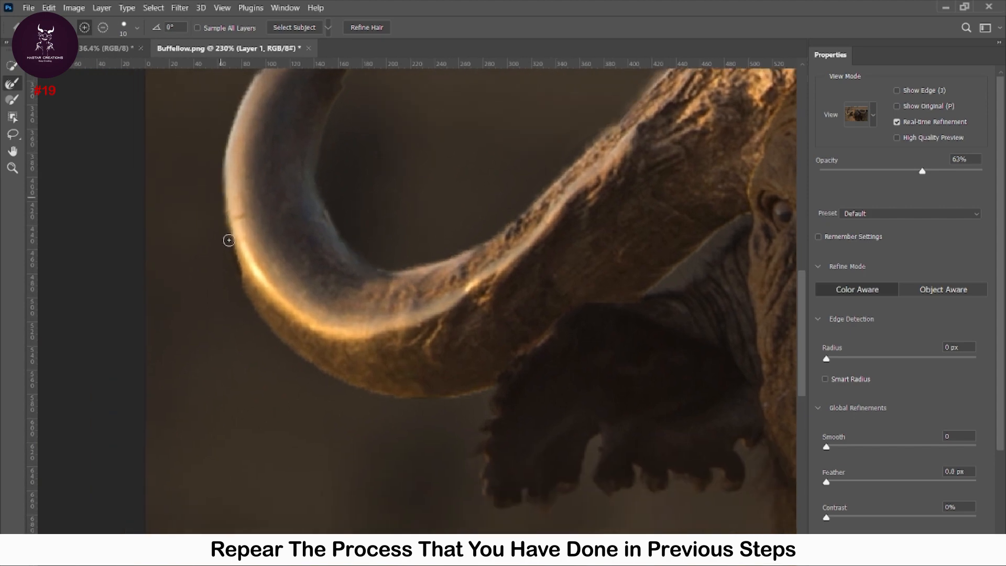
{"action": "left_click_drag", "start_coordinate": [766, 217], "coordinate": [422, 346]}
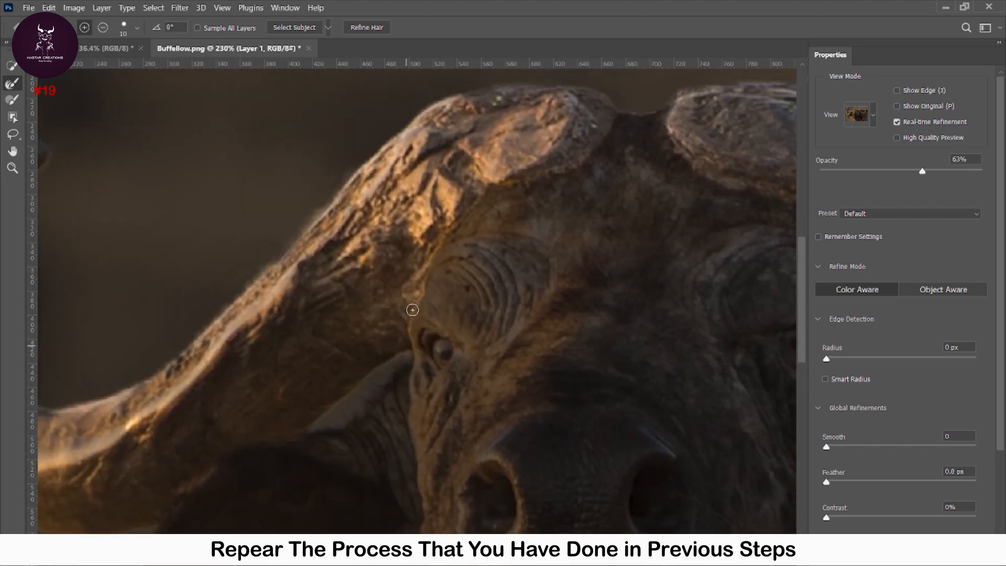
{"action": "mouse_move", "coordinate": [411, 308]}
{"action": "left_mouse_down"}
{"action": "mouse_move", "coordinate": [589, 164]}
{"action": "mouse_move", "coordinate": [278, 279]}
{"action": "left_mouse_up"}
Refine the edges of the other horn from the forehead to its tip and underside, and apply the refined selection.
{"action": "left_click_drag", "start_coordinate": [349, 217], "coordinate": [354, 239]}
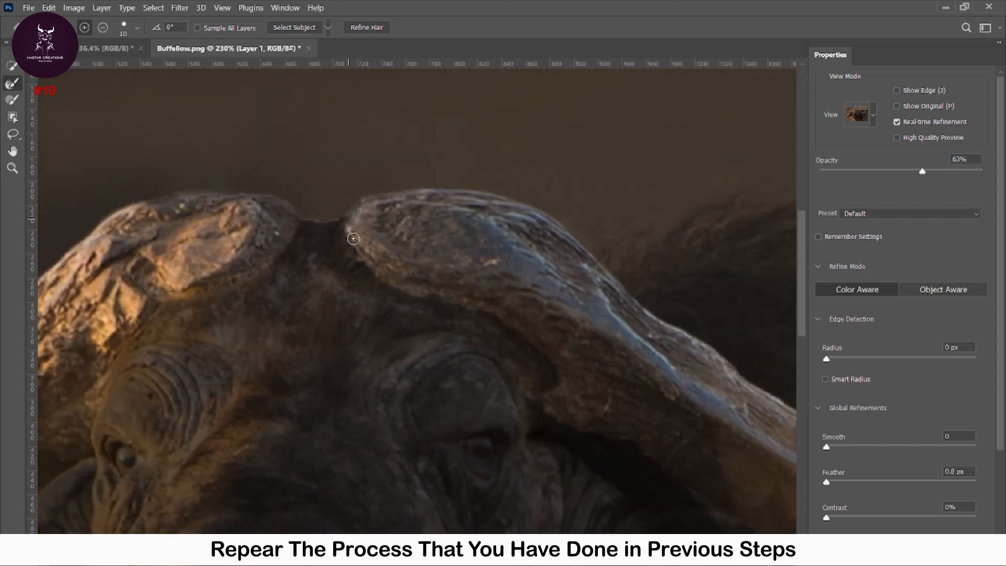
{"action": "left_click_drag", "start_coordinate": [383, 349], "coordinate": [91, 231]}
{"action": "left_click_drag", "start_coordinate": [362, 337], "coordinate": [49, 263]}
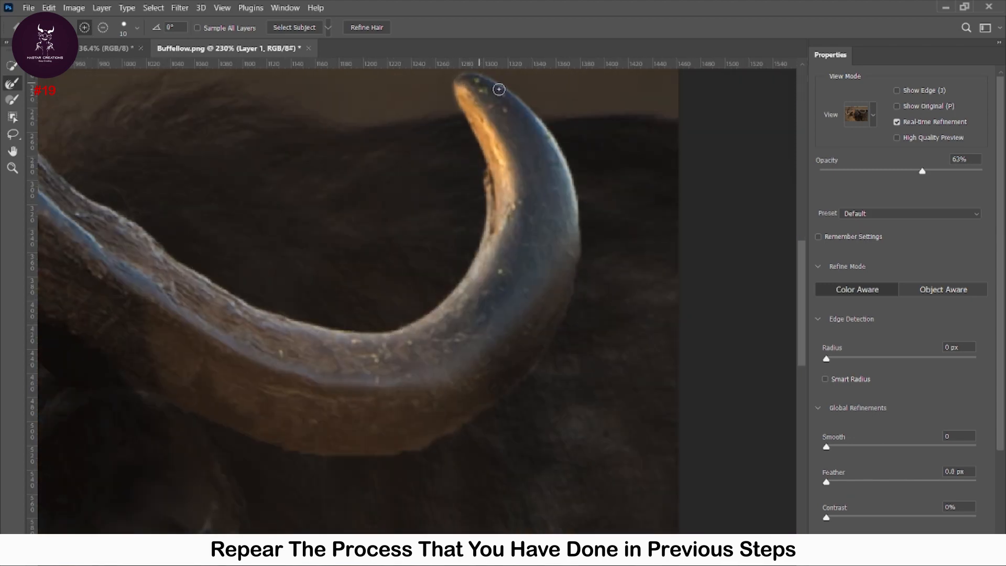
{"action": "left_click_drag", "start_coordinate": [284, 464], "coordinate": [578, 433]}
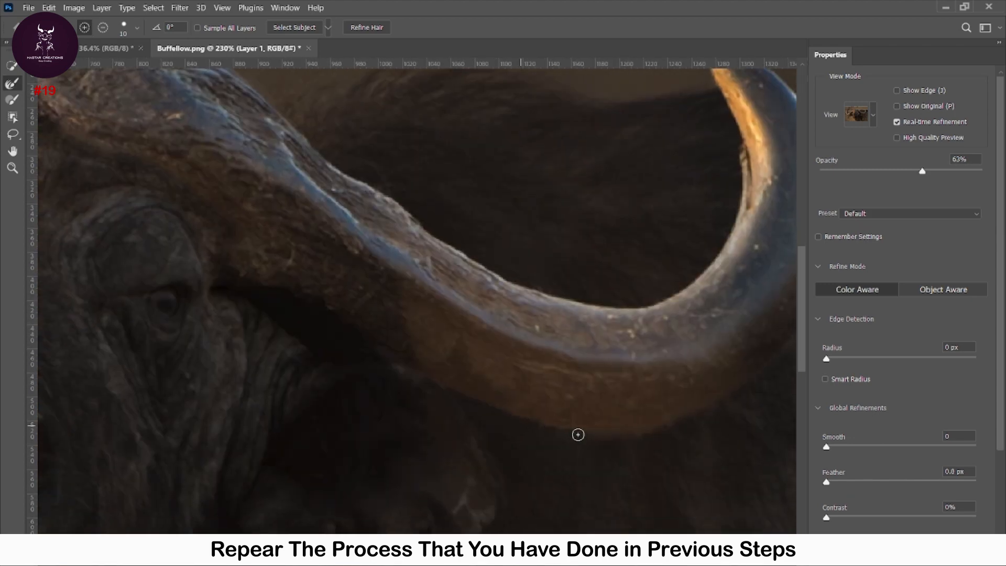
{"action": "scroll", "coordinate": [449, 393], "scroll_direction": "down", "scroll_amount": 5}
{"action": "left_click_drag", "start_coordinate": [181, 418], "coordinate": [319, 301]}
{"action": "key", "text": "Return"}
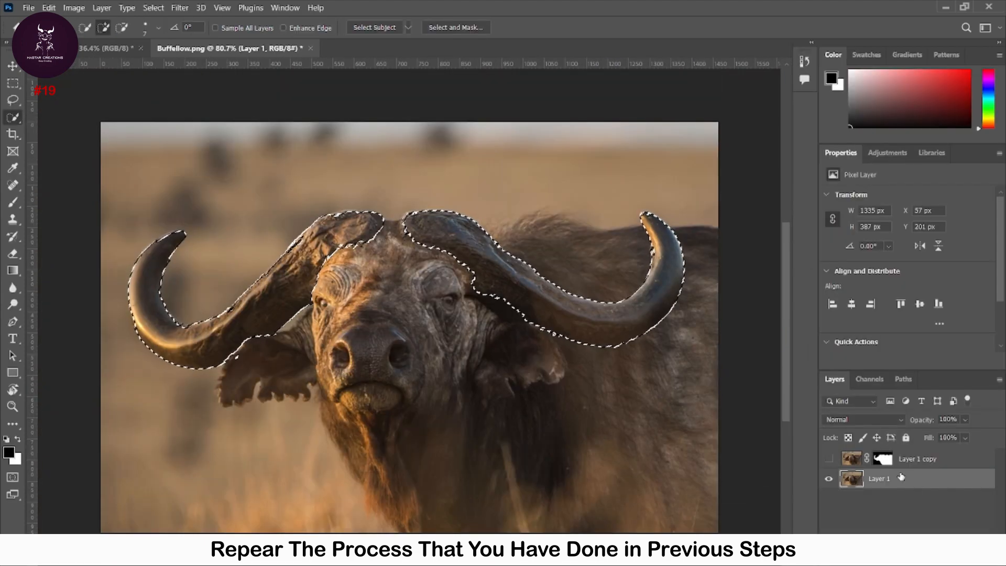
Copy the selected horns to a new layer, move it above Layer 1 copy and make all the layers visible.
{"action": "key", "text": "ctrl+j"}
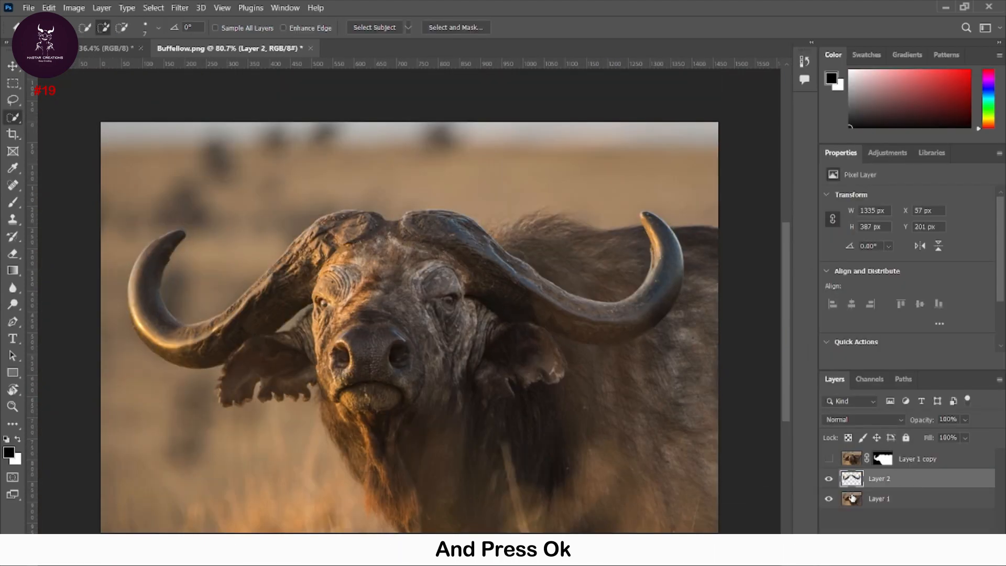
{"action": "left_click", "coordinate": [829, 499]}
{"action": "left_click_drag", "start_coordinate": [861, 482], "coordinate": [867, 457]}
{"action": "left_click", "coordinate": [829, 478]}
{"action": "left_click", "coordinate": [829, 499]}
Duplicate Layer 1 and hide the original.
{"action": "left_click", "coordinate": [899, 500]}
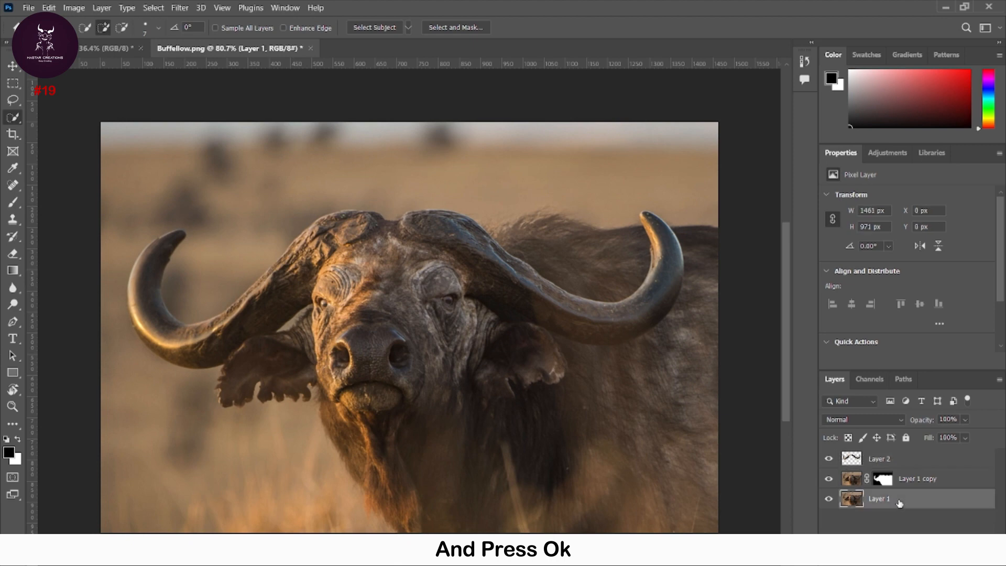
{"action": "key", "text": "ctrl+j"}
{"action": "left_click", "coordinate": [830, 519]}
Add a Color Lookup adjustment above the background copy and set its 3DLUT file to Moonlight.3DL.
{"action": "left_click", "coordinate": [900, 556]}
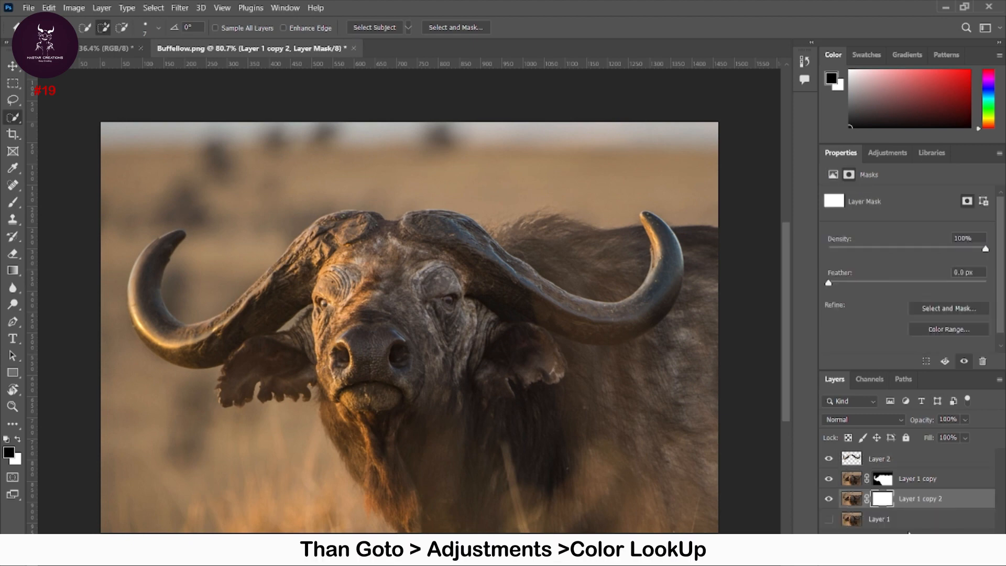
{"action": "key", "text": "ctrl+z"}
{"action": "left_click", "coordinate": [916, 556]}
{"action": "left_click", "coordinate": [912, 521]}
{"action": "left_click", "coordinate": [932, 197]}
{"action": "left_click", "coordinate": [903, 350]}
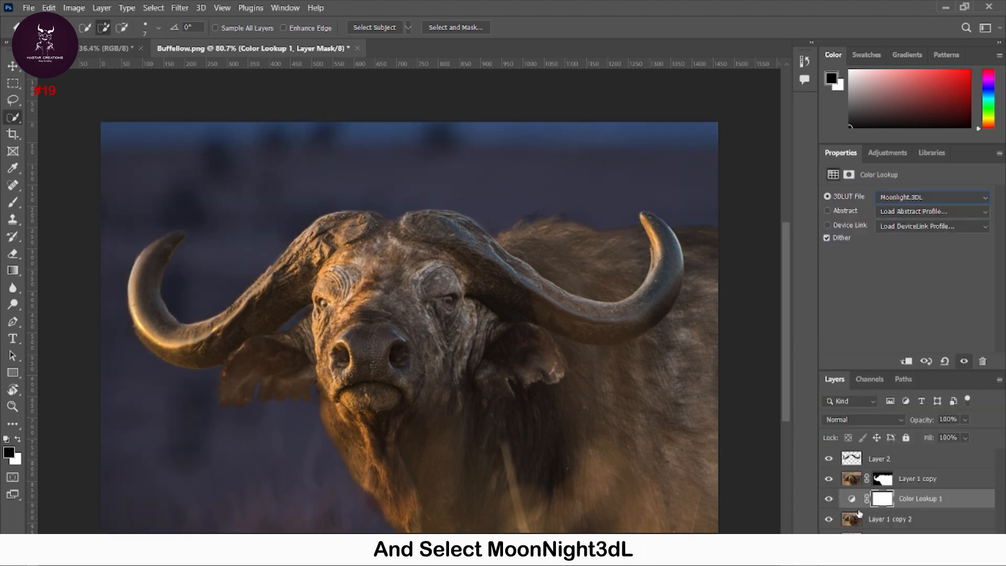
Add a Black & White adjustment above the Color Lookup layer and lower its opacity to about 35%.
{"action": "left_click", "coordinate": [882, 499]}
{"action": "left_click", "coordinate": [916, 556]}
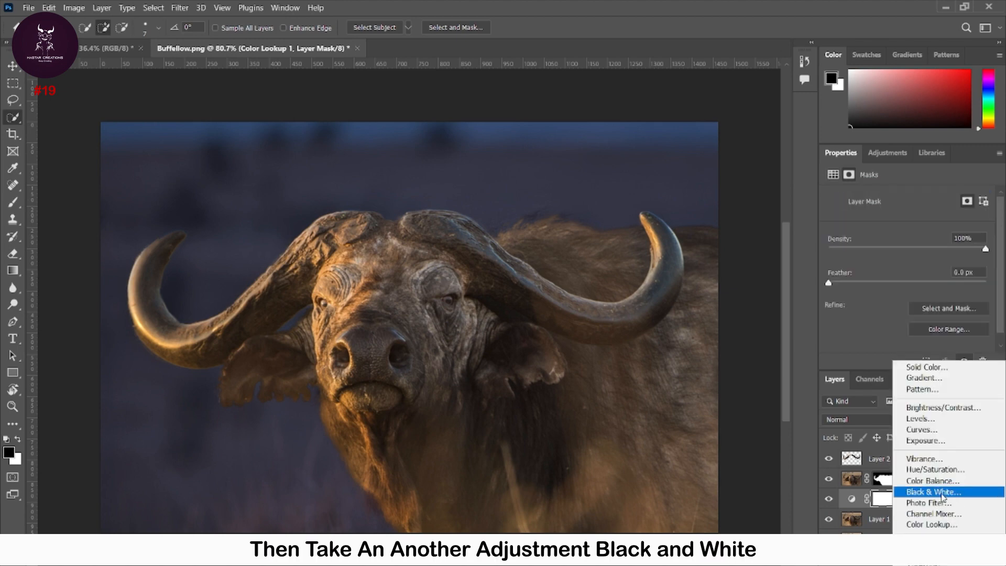
{"action": "left_click", "coordinate": [871, 481]}
{"action": "key", "text": "ctrl+z"}
{"action": "left_click", "coordinate": [916, 555]}
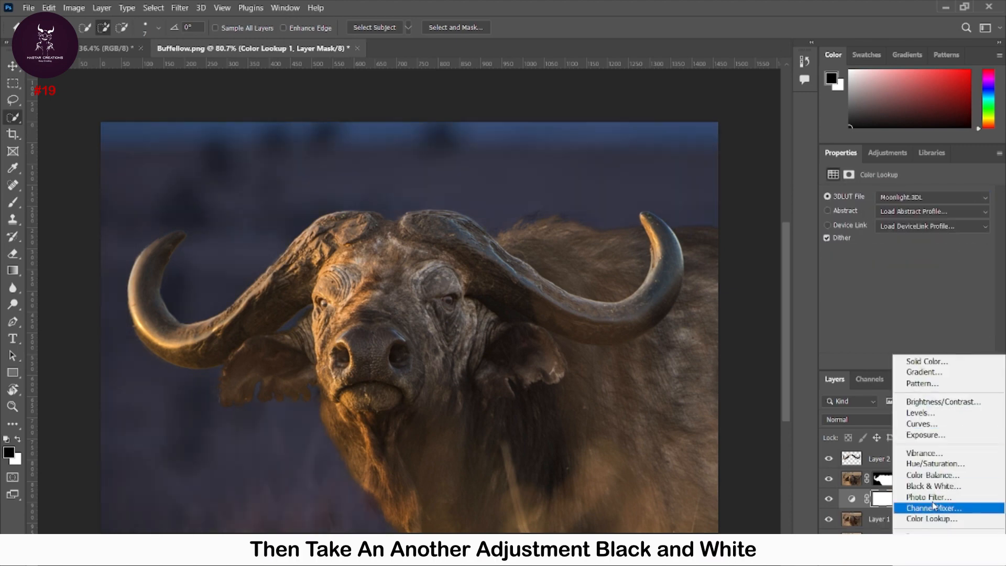
{"action": "left_click", "coordinate": [952, 487]}
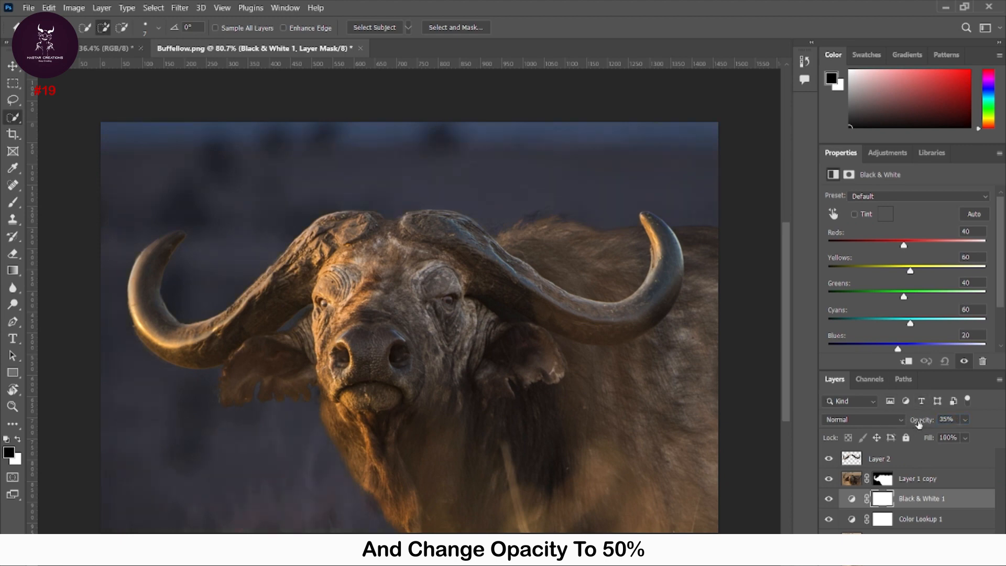
Convert the horns layer, Layer 2, to a smart object.
{"action": "left_click", "coordinate": [900, 469]}
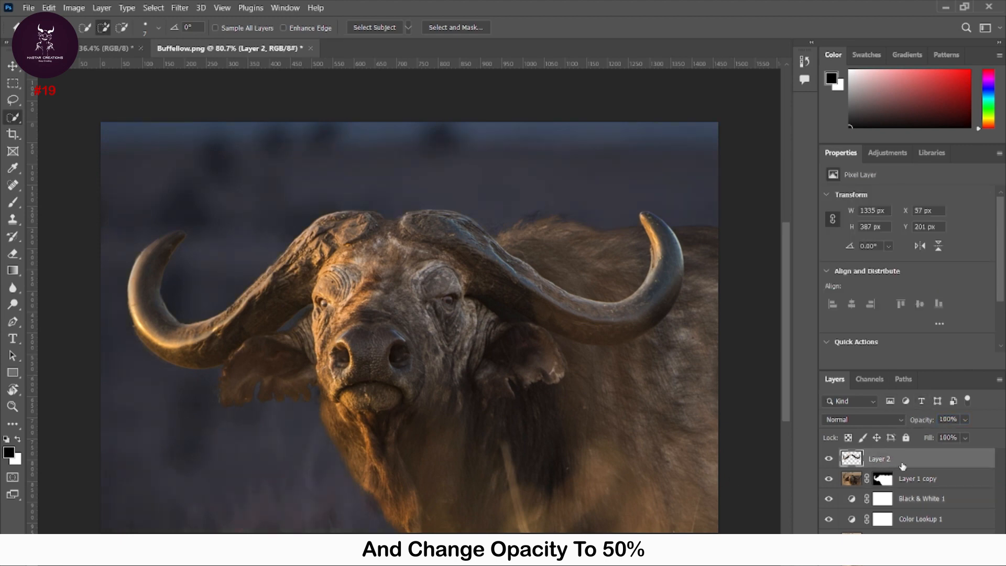
{"action": "right_click", "coordinate": [905, 461]}
{"action": "left_click", "coordinate": [769, 227]}
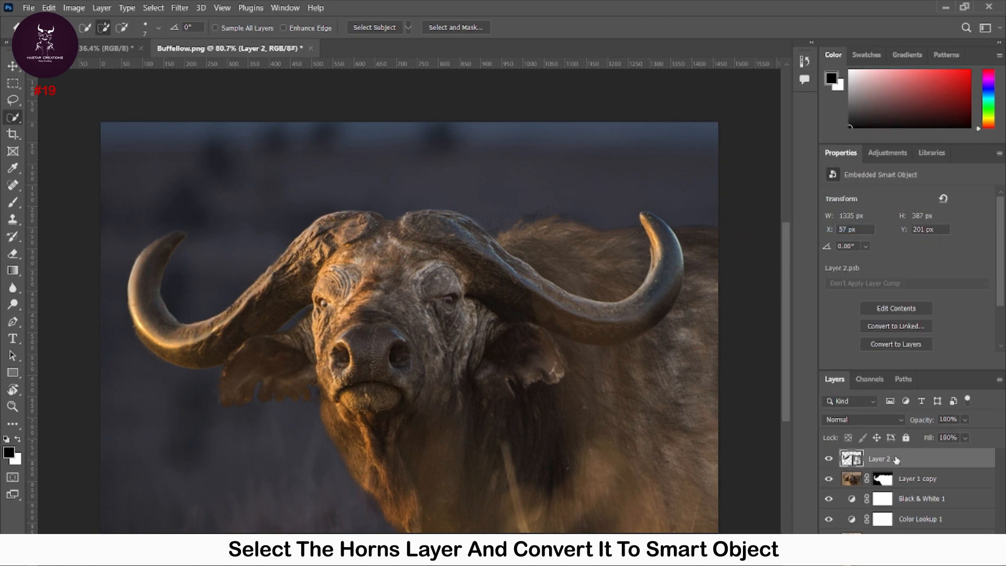
Duplicate the horns smart object, group both horn layers and expand the group.
{"action": "key", "text": "ctrl+j"}
{"action": "key", "text": "ctrl+g"}
{"action": "left_click", "coordinate": [842, 457]}
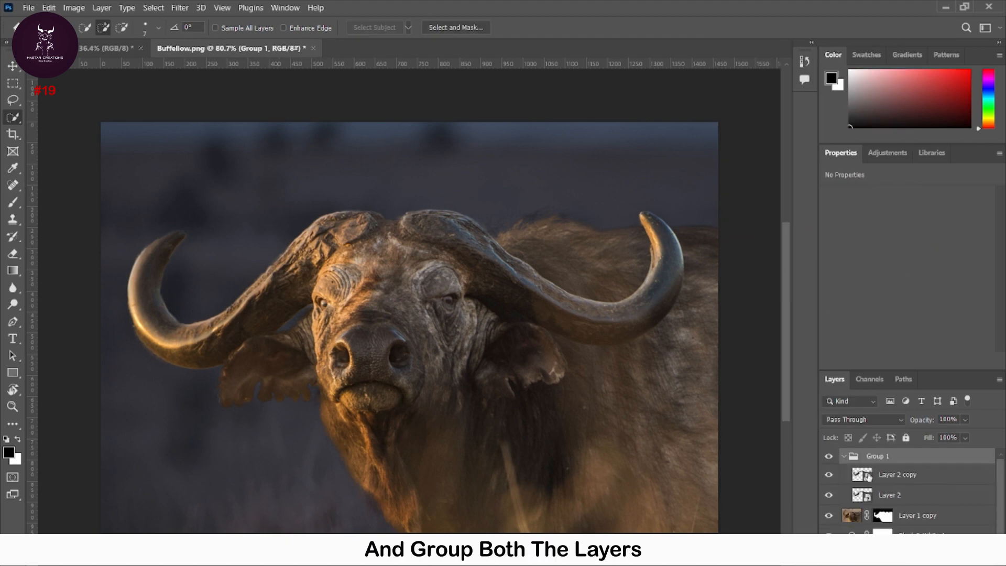
Set the blending mode of Layer 2 copy to Linear Dodge (Add).
{"action": "left_click", "coordinate": [872, 475]}
{"action": "left_click", "coordinate": [187, 8]}
{"action": "left_click", "coordinate": [865, 420]}
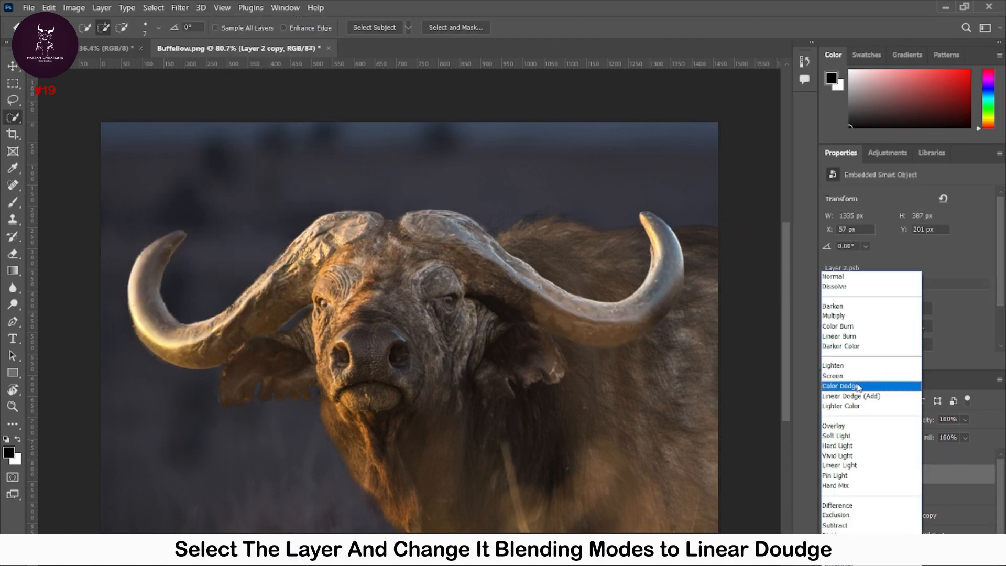
{"action": "left_click", "coordinate": [870, 442]}
Apply a Gaussian Blur with a radius of about 5 pixels to Layer 2 copy.
{"action": "left_click", "coordinate": [179, 8]}
{"action": "mouse_move", "coordinate": [225, 165]}
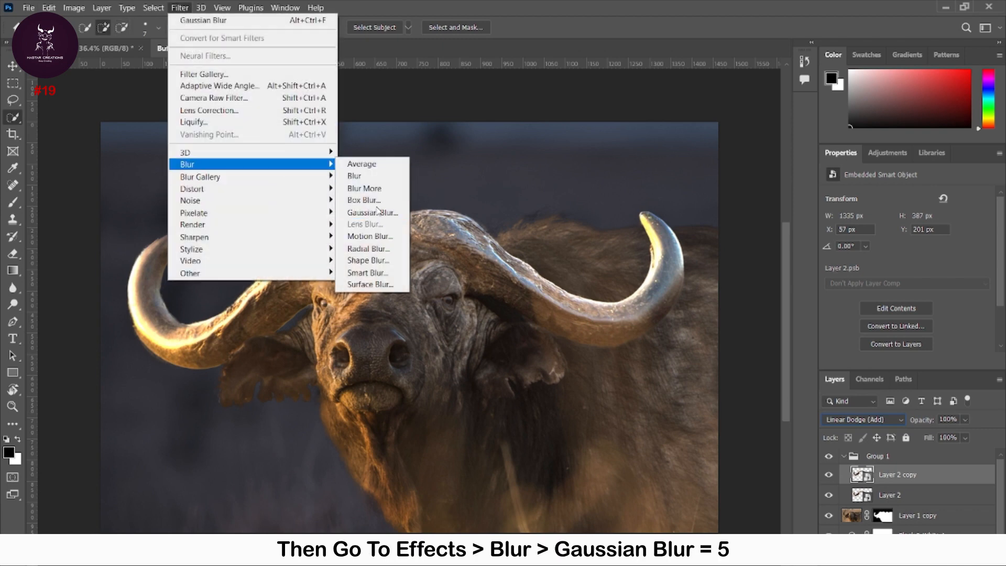
{"action": "left_click", "coordinate": [364, 211]}
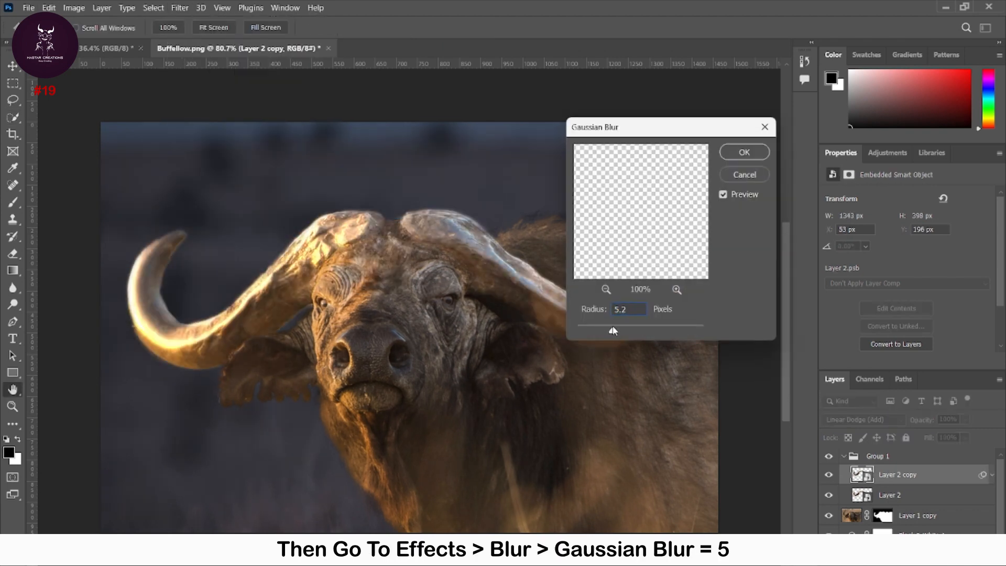
{"action": "left_click_drag", "start_coordinate": [612, 331], "coordinate": [613, 331]}
{"action": "left_click", "coordinate": [736, 151]}
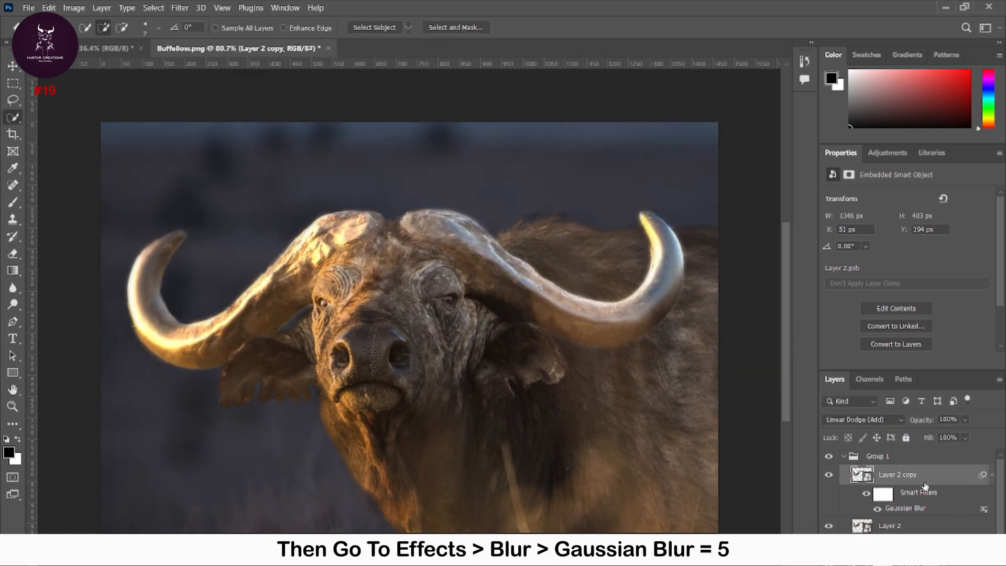
Duplicate Layer 2 copy and set the duplicate's Gaussian Blur radius to 100 pixels.
{"action": "right_click", "coordinate": [932, 483]}
{"action": "left_click", "coordinate": [798, 41]}
{"action": "left_click", "coordinate": [618, 167]}
{"action": "left_click", "coordinate": [180, 8]}
{"action": "left_click", "coordinate": [204, 20]}
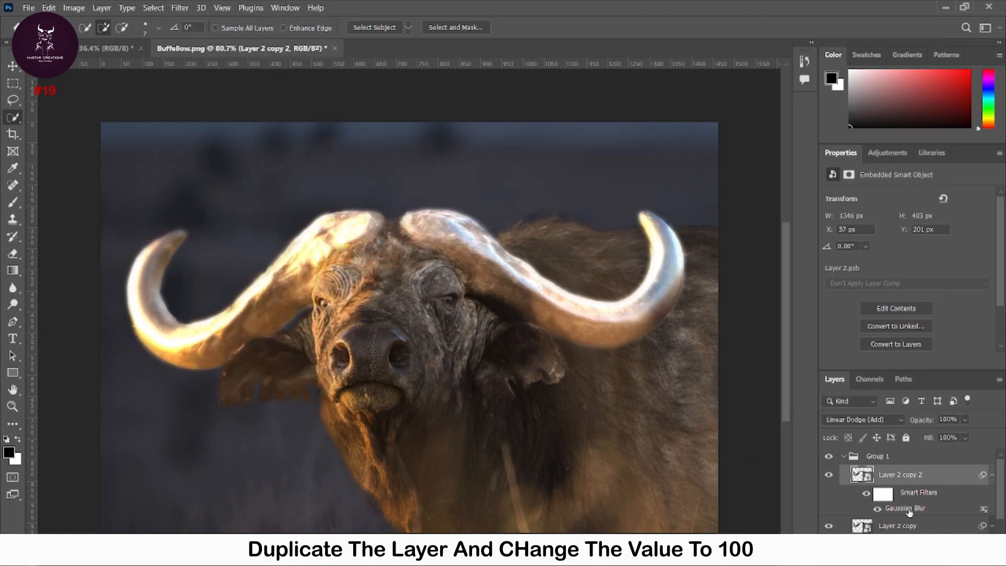
{"action": "type", "text": "100"}
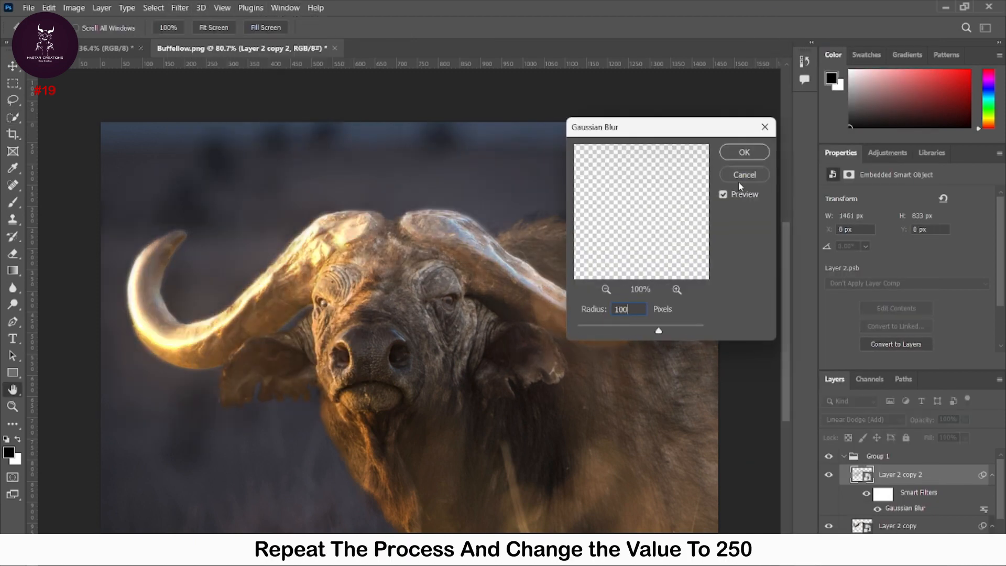
{"action": "left_click", "coordinate": [738, 157]}
Duplicate Layer 2 copy 2 and set the new layer's Gaussian Blur radius to 250 pixels.
{"action": "right_click", "coordinate": [932, 481]}
{"action": "left_click", "coordinate": [798, 38]}
{"action": "left_click", "coordinate": [611, 168]}
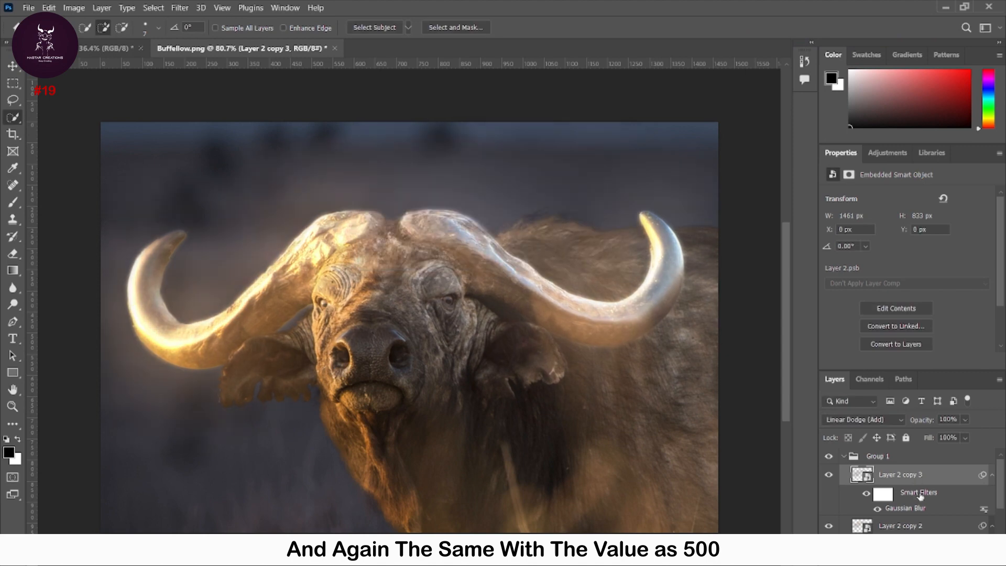
{"action": "double_click", "coordinate": [912, 508]}
{"action": "key", "text": "Return"}
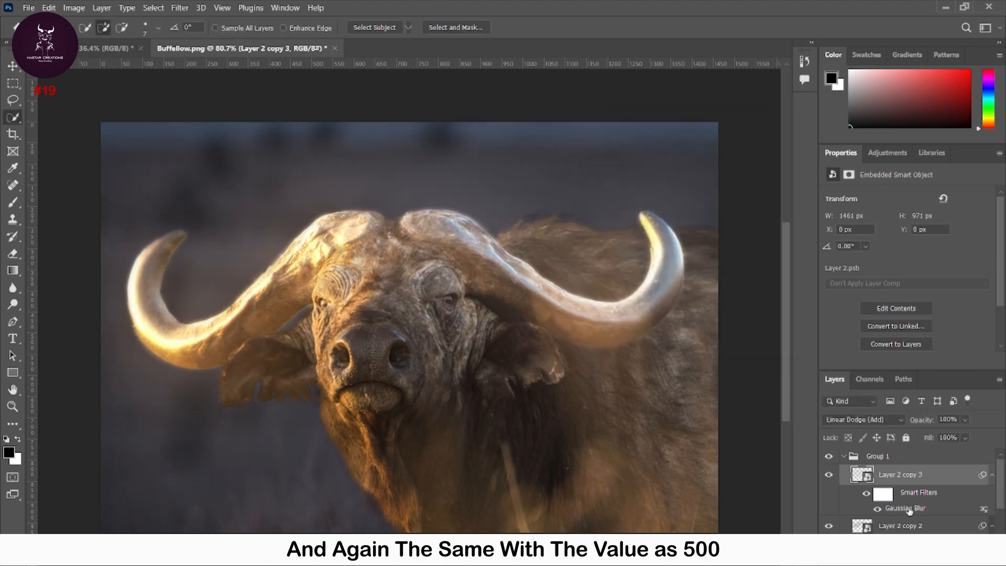
Duplicate Layer 2 copy 3 and set the new layer's Gaussian Blur radius to 500 pixels.
{"action": "right_click", "coordinate": [932, 477]}
{"action": "left_click", "coordinate": [798, 38]}
{"action": "left_click", "coordinate": [609, 167]}
{"action": "double_click", "coordinate": [912, 507]}
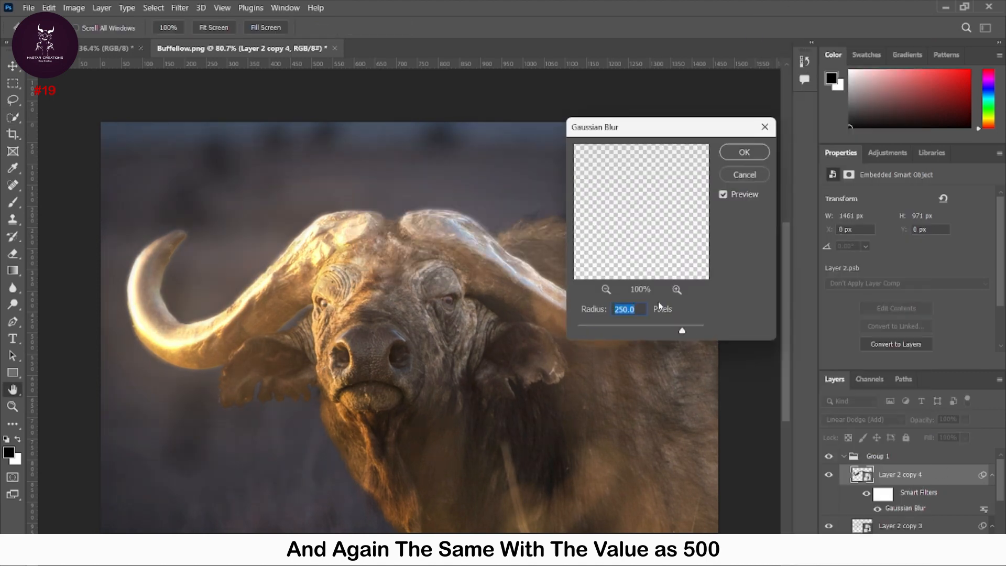
{"action": "type", "text": "500"}
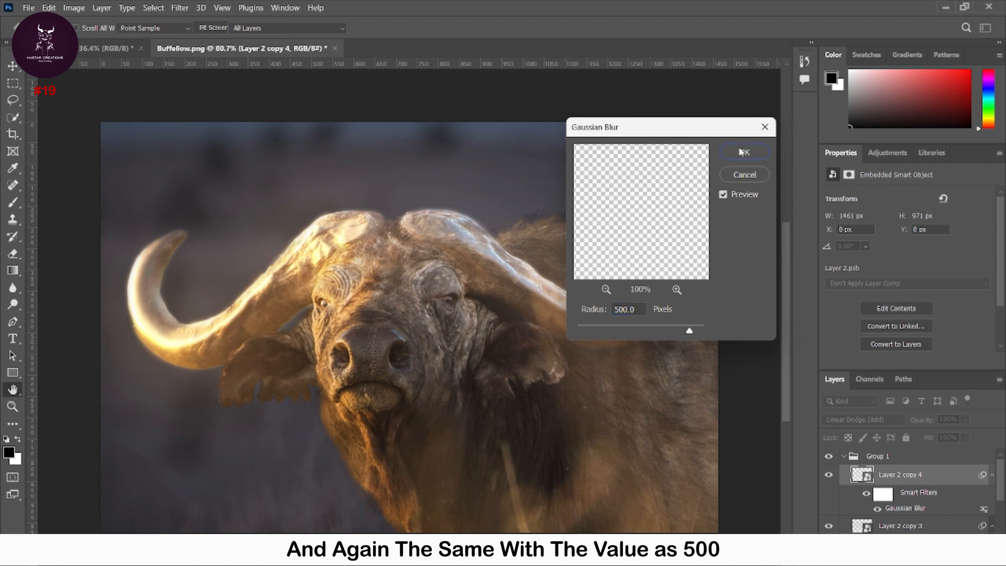
{"action": "key", "text": "Return"}
Collapse Group 1 and toggle its visibility to compare the horns with and without the glow.
{"action": "left_click", "coordinate": [844, 456]}
{"action": "left_click", "coordinate": [829, 457]}
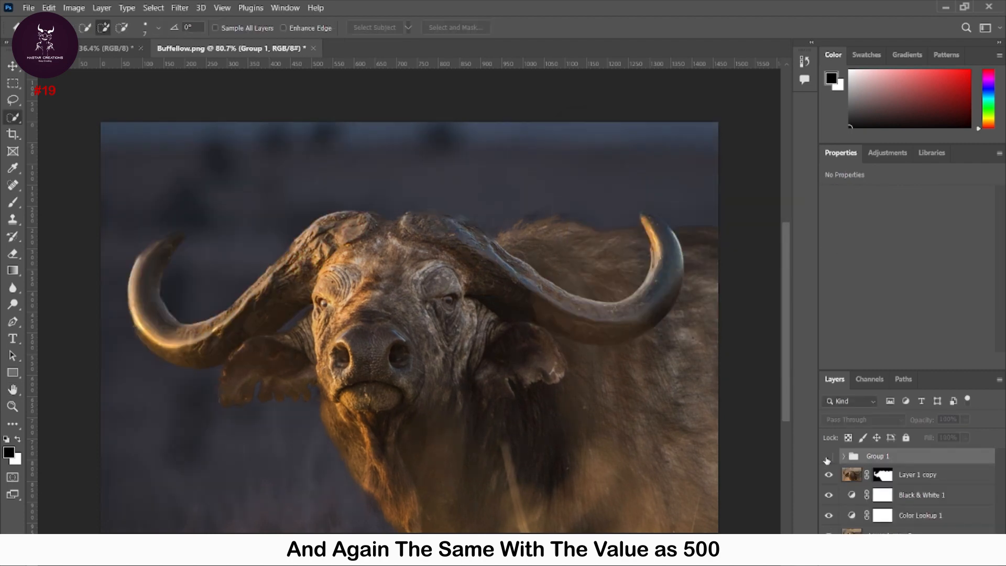
{"action": "left_click", "coordinate": [829, 457]}
{"action": "left_click", "coordinate": [828, 457]}
{"action": "left_click", "coordinate": [828, 457]}
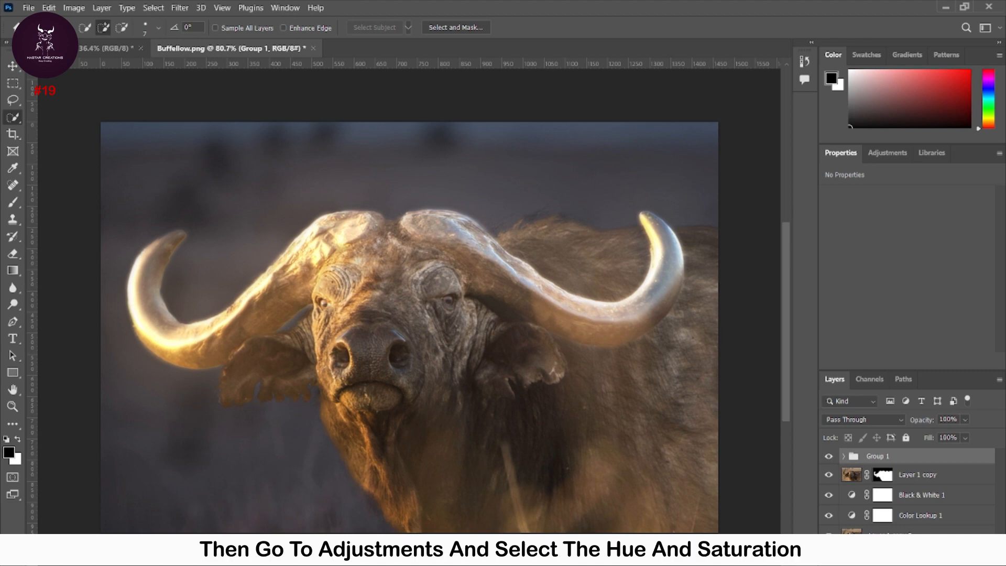
Add a Hue/Saturation adjustment clipped to Group 1 and set its hue to +44 and saturation to +30.
{"action": "left_click", "coordinate": [915, 545]}
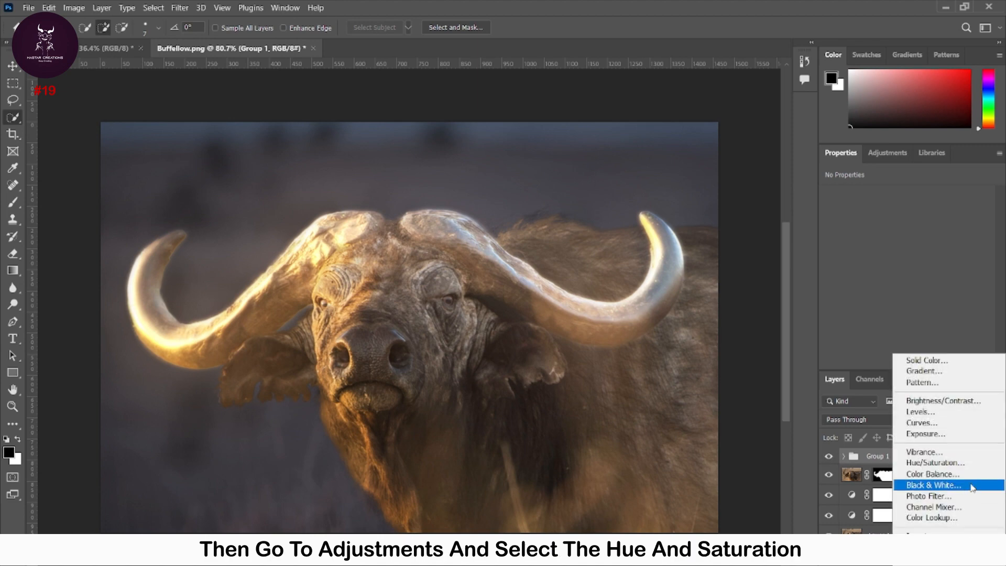
{"action": "left_click", "coordinate": [924, 467]}
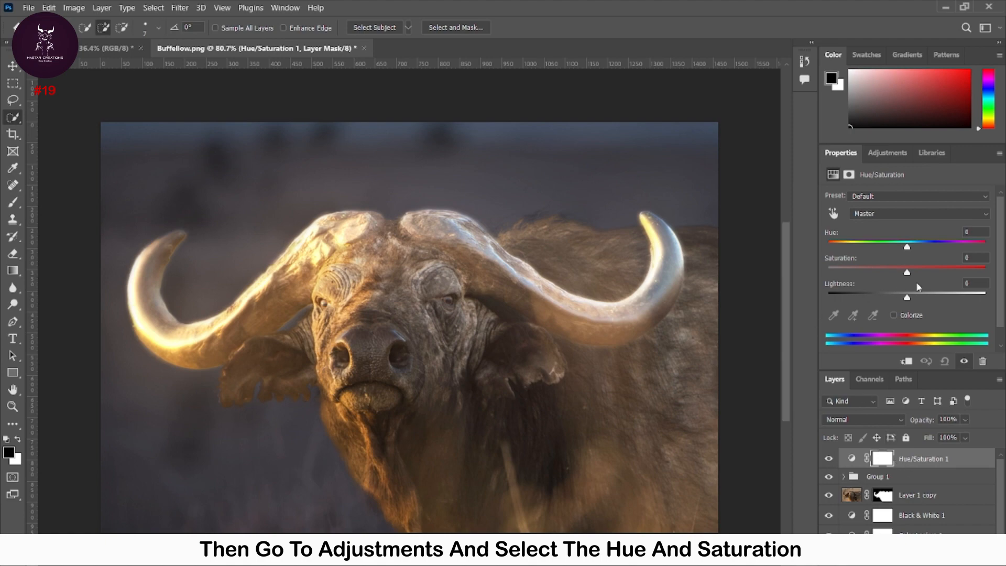
{"action": "left_click_drag", "start_coordinate": [907, 272], "coordinate": [979, 272]}
{"action": "left_click", "coordinate": [908, 361]}
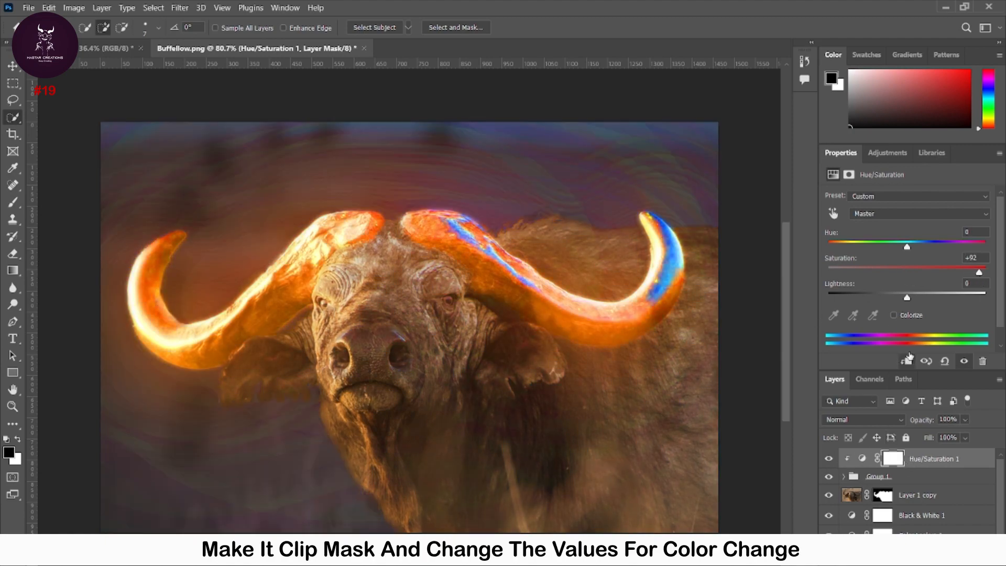
{"action": "left_click_drag", "start_coordinate": [908, 246], "coordinate": [931, 273]}
{"action": "left_click", "coordinate": [945, 362]}
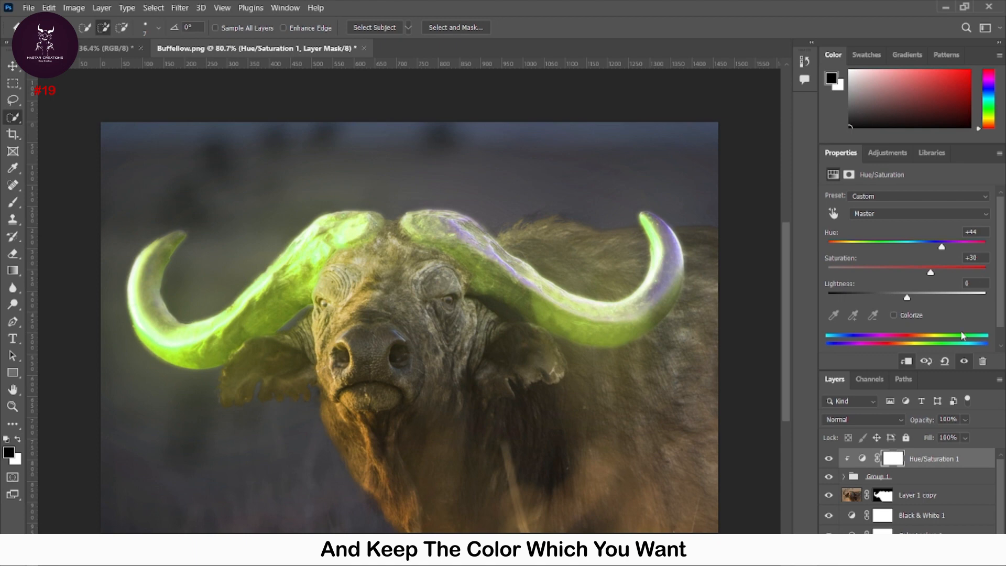
Add a Curves adjustment clipped to Layer 1 copy and lower the curve to darken the buffalo.
{"action": "left_click", "coordinate": [923, 495]}
{"action": "left_click", "coordinate": [928, 556]}
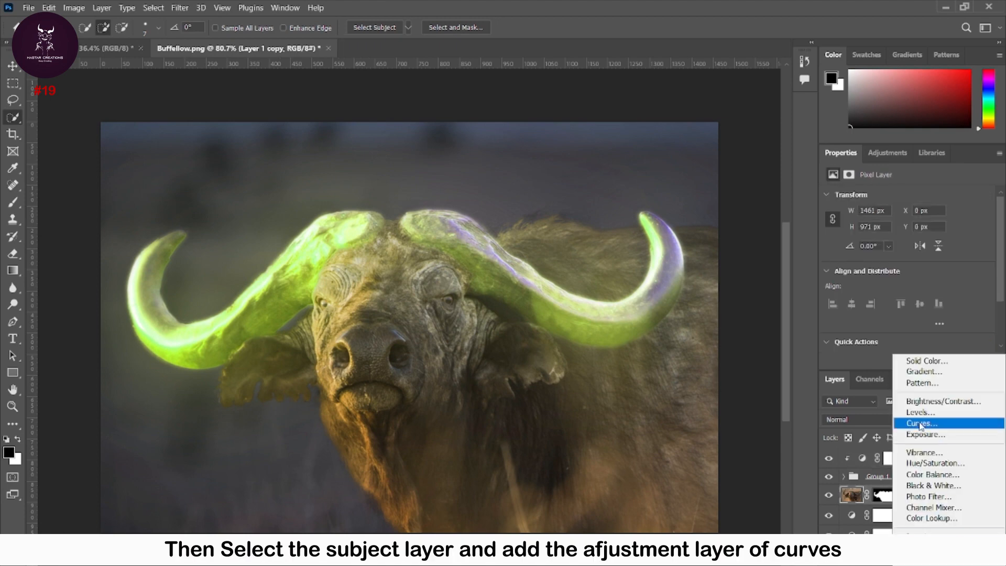
{"action": "left_click", "coordinate": [923, 419]}
{"action": "left_click", "coordinate": [907, 362]}
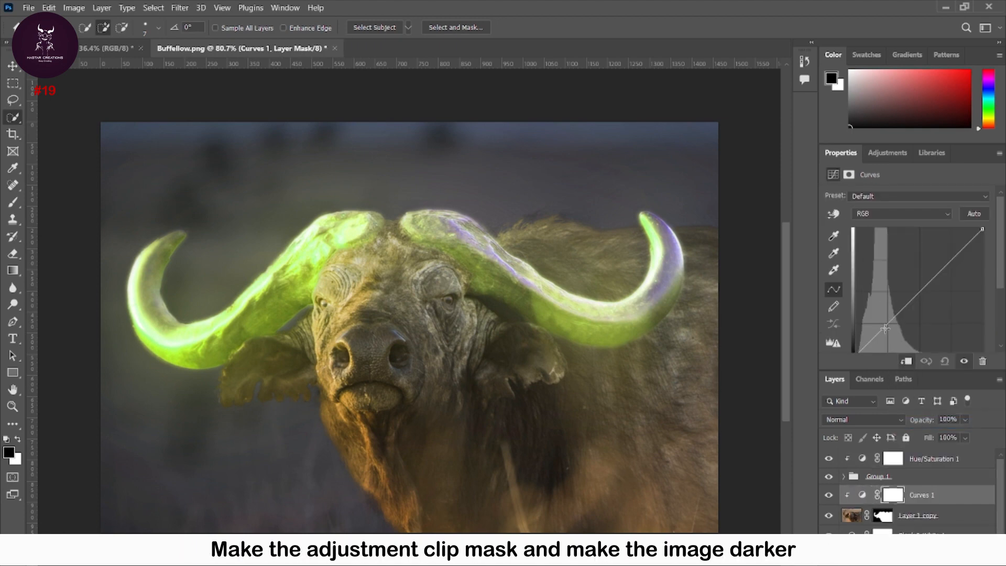
{"action": "left_click_drag", "start_coordinate": [885, 324], "coordinate": [898, 338]}
Paint black on the Curves 1 mask along the horns and upper head, and compare with the adjustment hidden.
{"action": "left_click", "coordinate": [894, 496]}
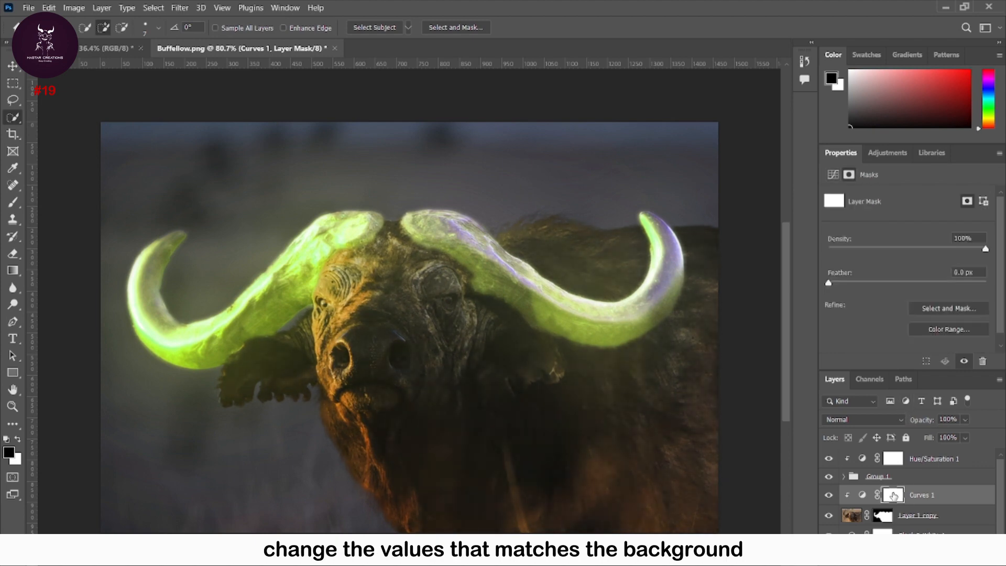
{"action": "left_click", "coordinate": [14, 206]}
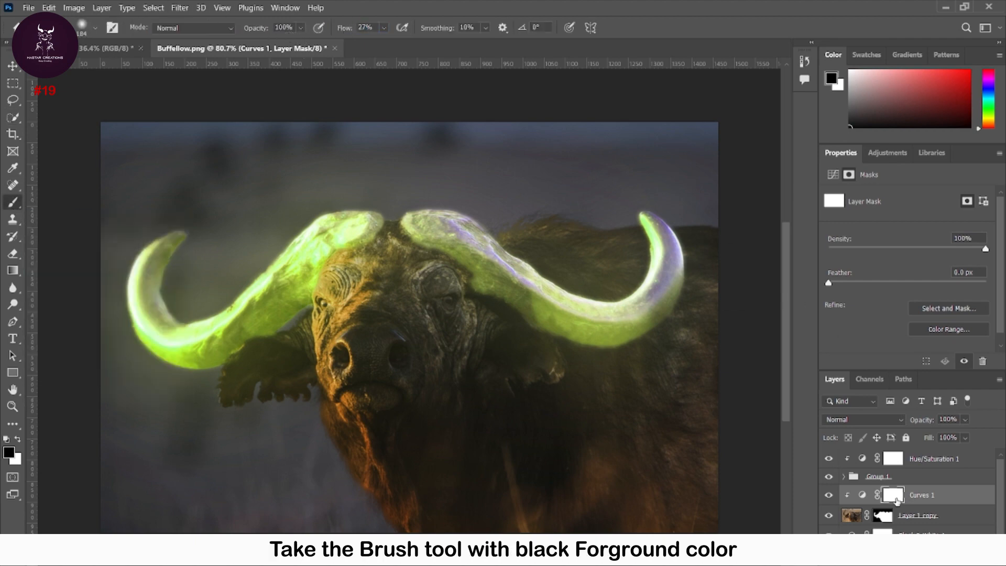
{"action": "mouse_move", "coordinate": [303, 270]}
{"action": "left_mouse_down"}
{"action": "mouse_move", "coordinate": [311, 248]}
{"action": "mouse_move", "coordinate": [375, 207]}
{"action": "mouse_move", "coordinate": [310, 288]}
{"action": "mouse_move", "coordinate": [371, 231]}
{"action": "mouse_move", "coordinate": [419, 217]}
{"action": "mouse_move", "coordinate": [519, 258]}
{"action": "mouse_move", "coordinate": [561, 318]}
{"action": "mouse_move", "coordinate": [555, 335]}
{"action": "mouse_move", "coordinate": [535, 314]}
{"action": "mouse_move", "coordinate": [655, 319]}
{"action": "mouse_move", "coordinate": [524, 282]}
{"action": "left_mouse_up"}
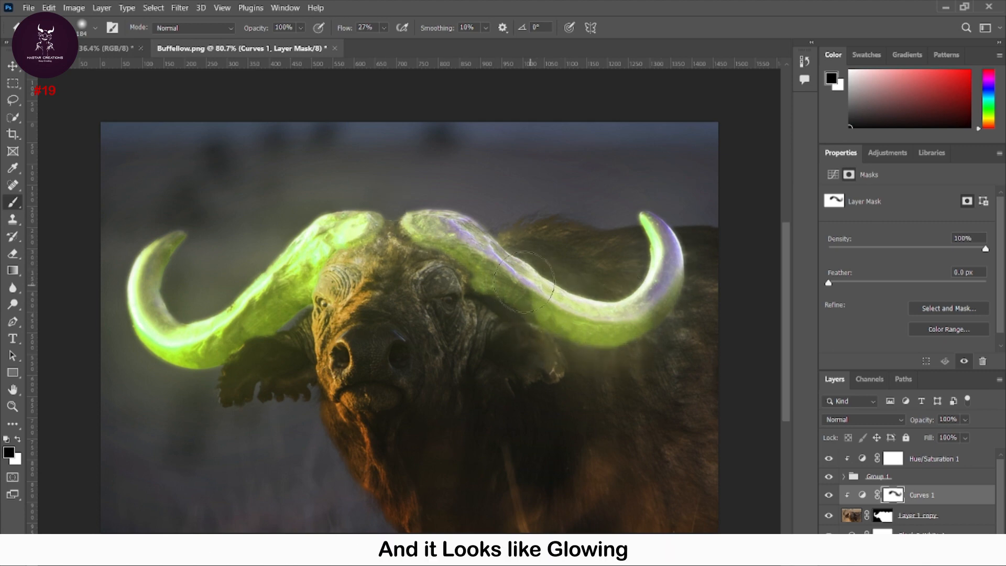
{"action": "mouse_move", "coordinate": [224, 345]}
{"action": "left_mouse_down"}
{"action": "mouse_move", "coordinate": [231, 294]}
{"action": "mouse_move", "coordinate": [238, 339]}
{"action": "left_mouse_up"}
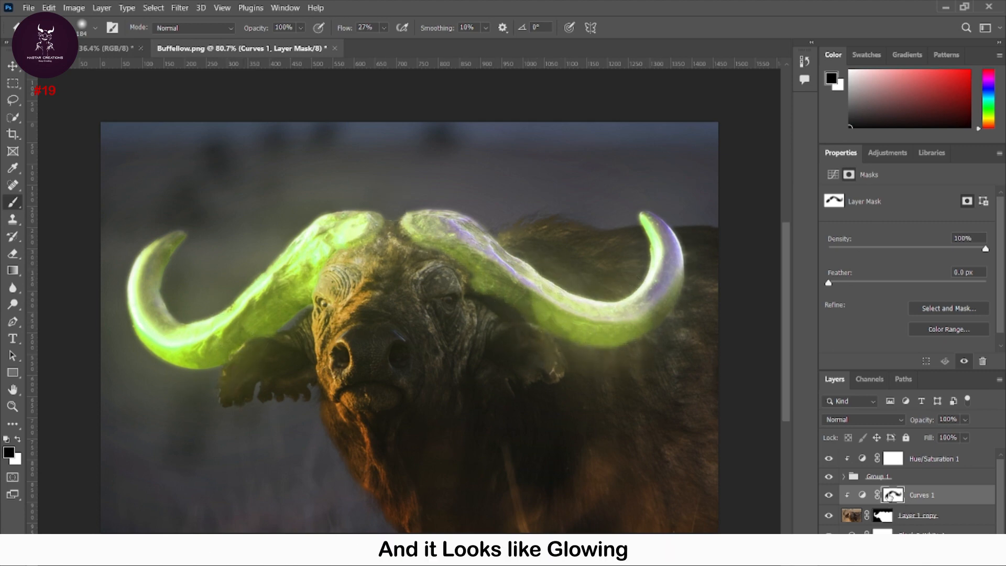
{"action": "left_click", "coordinate": [863, 495]}
{"action": "left_click", "coordinate": [893, 495]}
{"action": "left_click_drag", "start_coordinate": [344, 226], "coordinate": [421, 221]}
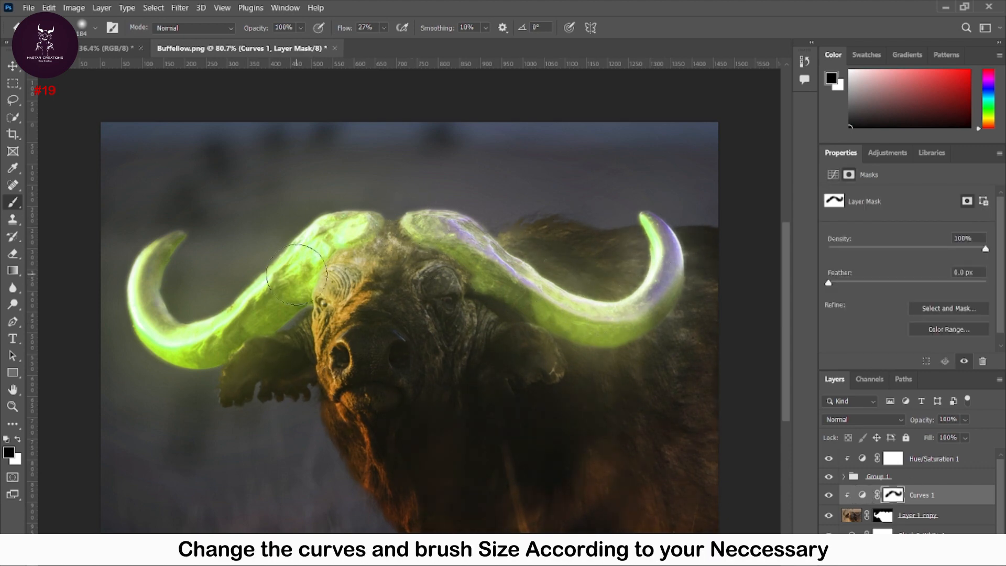
{"action": "left_click", "coordinate": [12, 65]}
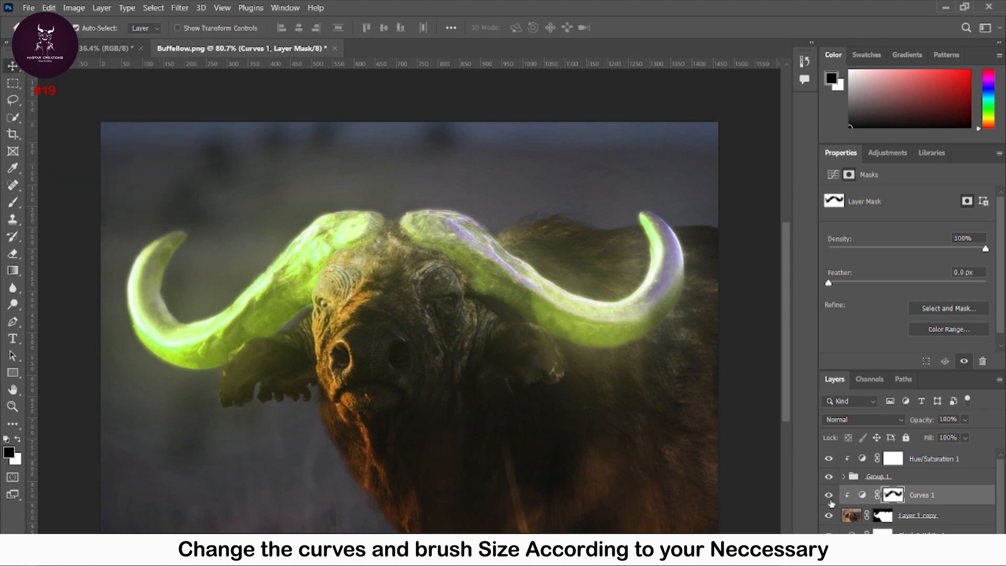
{"action": "left_click", "coordinate": [829, 495]}
{"action": "left_click", "coordinate": [829, 494]}
Duplicate Hue/Saturation 1 and move the copy directly above Curves 1, clipped to the buffalo layer.
{"action": "left_click", "coordinate": [933, 459]}
{"action": "right_click", "coordinate": [936, 459]}
{"action": "left_click", "coordinate": [776, 101]}
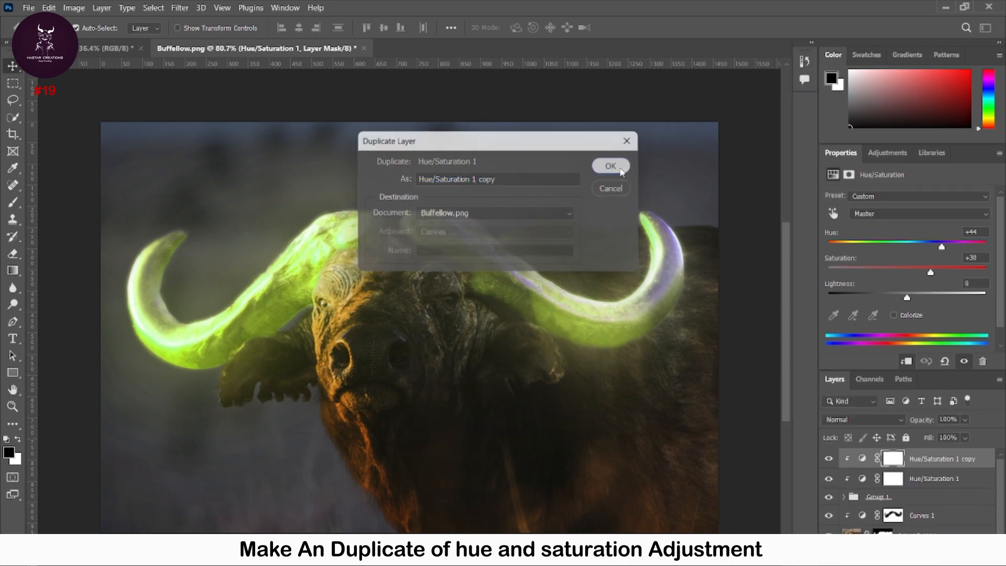
{"action": "left_click_drag", "start_coordinate": [934, 459], "coordinate": [925, 529]}
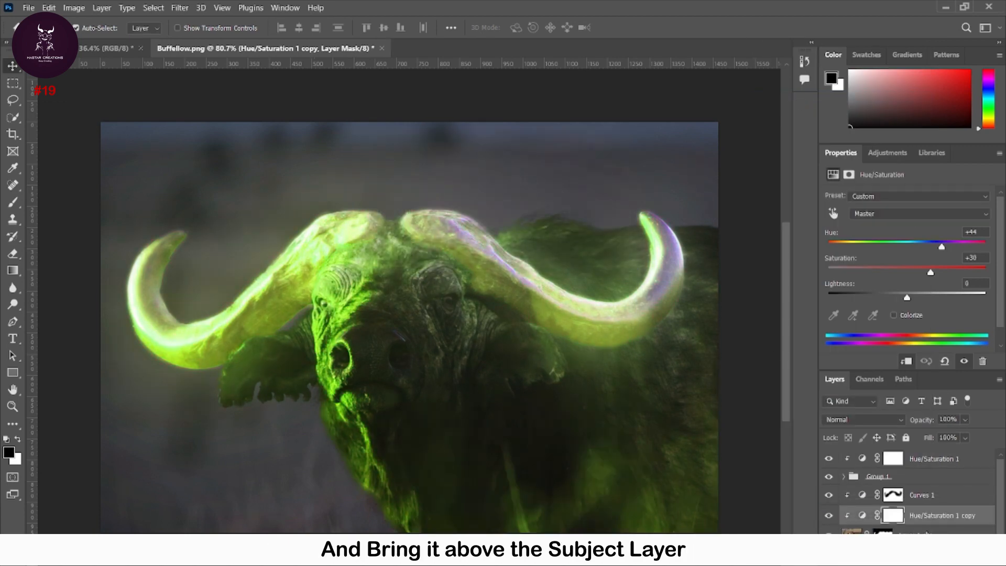
{"action": "left_click_drag", "start_coordinate": [930, 529], "coordinate": [929, 492]}
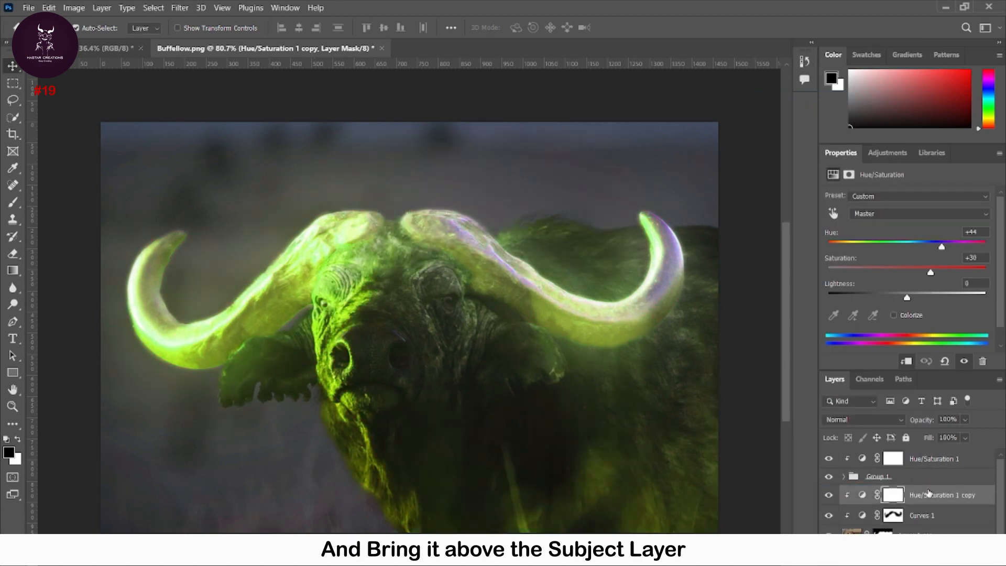
Invert the layer mask of Hue/Saturation 1 copy to black.
{"action": "left_click", "coordinate": [893, 495]}
{"action": "left_click", "coordinate": [153, 8]}
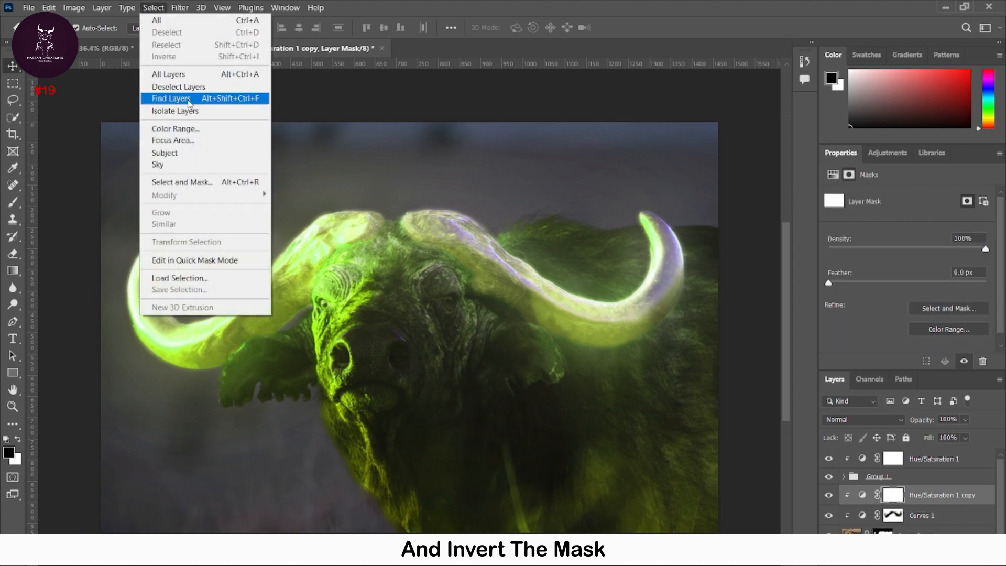
{"action": "left_click", "coordinate": [891, 496]}
{"action": "key", "text": "ctrl+i"}
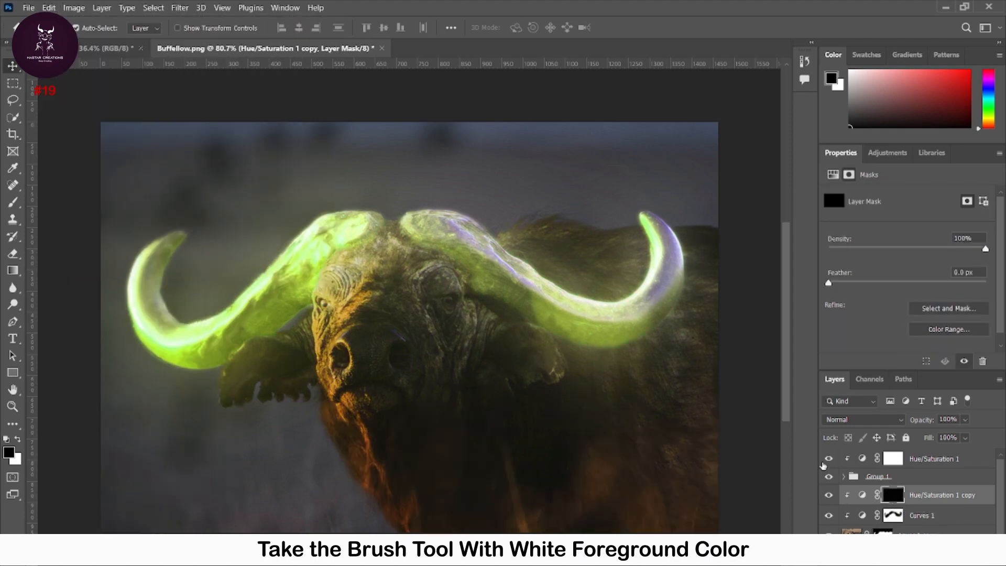
Brush white on the Hue/Saturation 1 copy mask over the forehead, eye area and fur near the horns for a green glow.
{"action": "key", "text": "b"}
{"action": "left_click", "coordinate": [19, 443]}
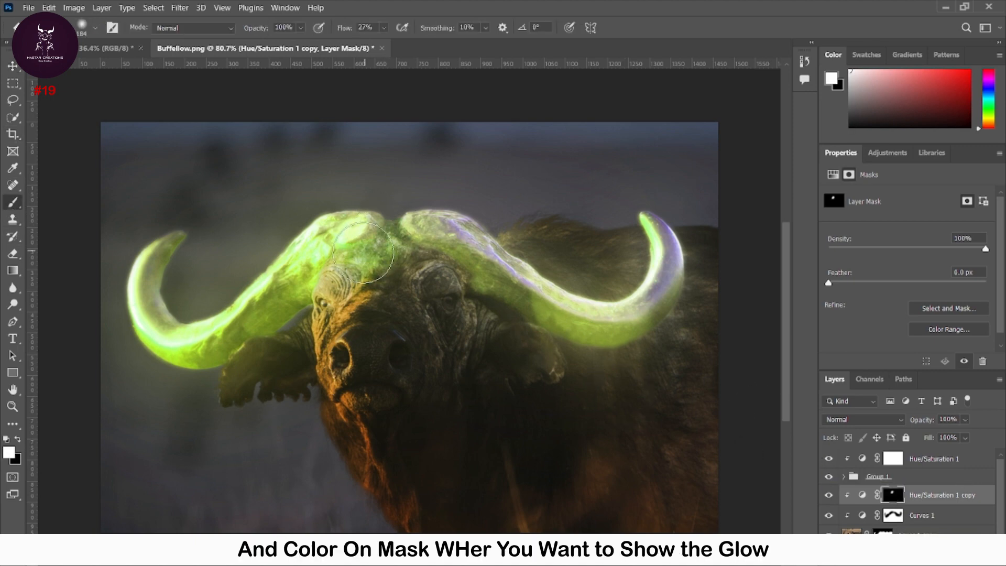
{"action": "mouse_move", "coordinate": [363, 252]}
{"action": "left_mouse_down"}
{"action": "mouse_move", "coordinate": [341, 274]}
{"action": "mouse_move", "coordinate": [312, 270]}
{"action": "left_mouse_up"}
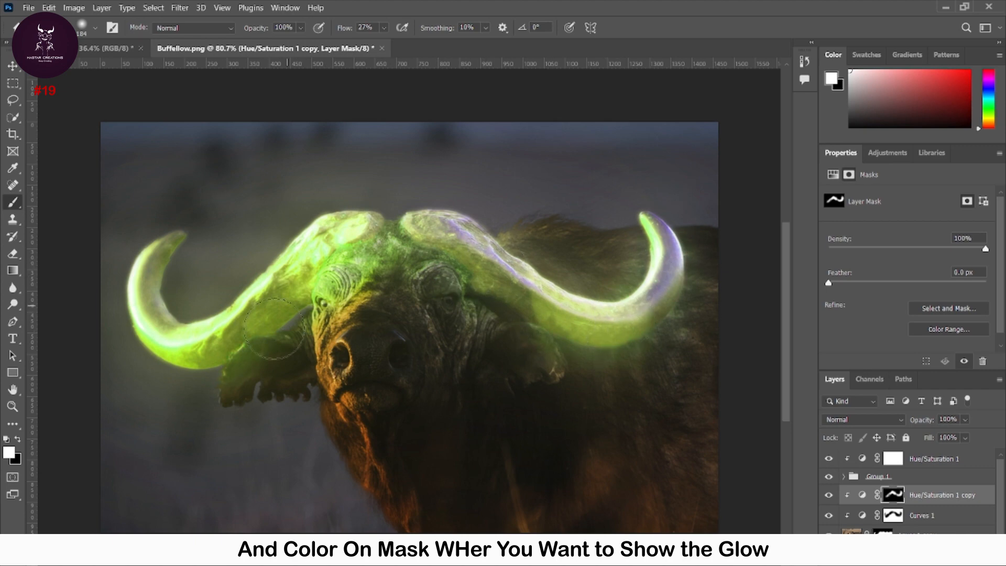
{"action": "left_click_drag", "start_coordinate": [389, 317], "coordinate": [375, 273]}
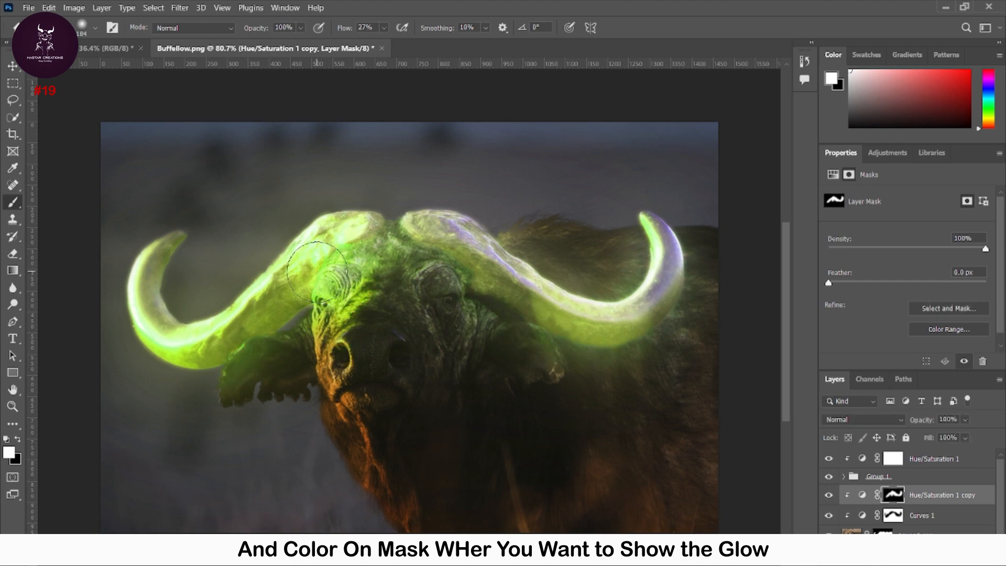
{"action": "left_click", "coordinate": [14, 70]}
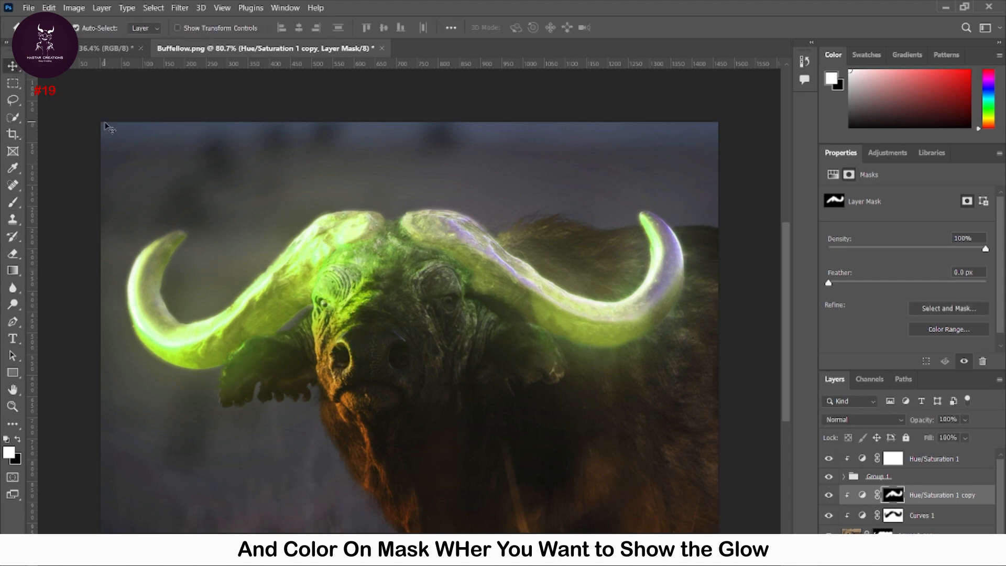
Switch to the web browser, search for "sparkles" and browse the image results for a sparkle picture.
{"action": "left_click", "coordinate": [638, 550]}
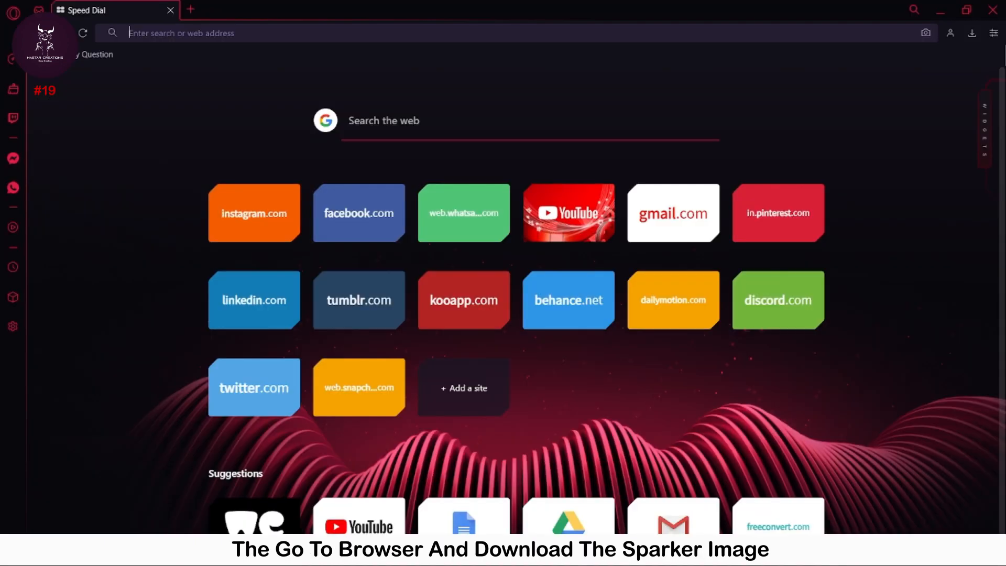
{"action": "left_click", "coordinate": [171, 33]}
{"action": "type", "text": "sparkles"}
{"action": "key", "text": "Return"}
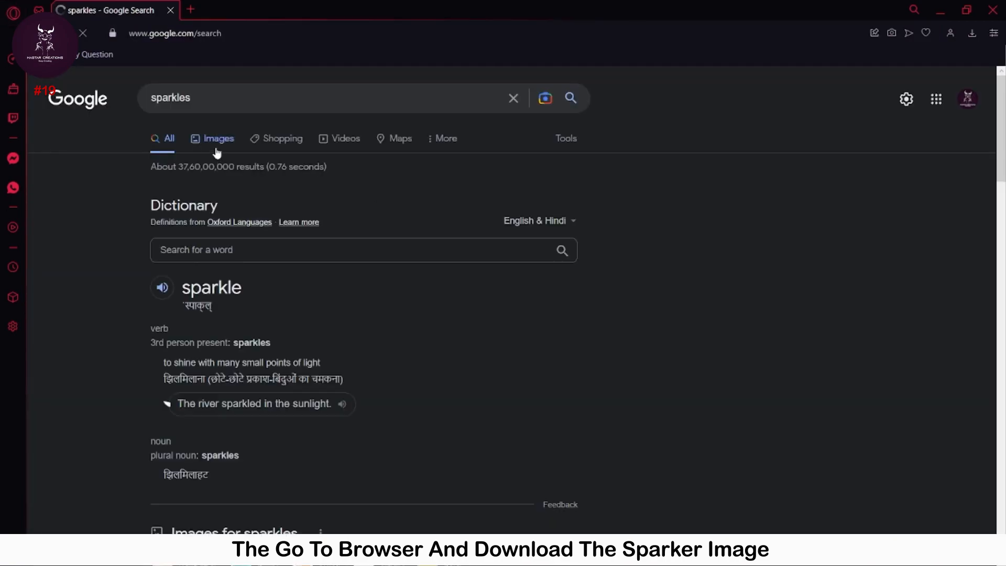
{"action": "left_click", "coordinate": [217, 139]}
{"action": "scroll", "coordinate": [641, 421], "scroll_direction": "down", "scroll_amount": 5}
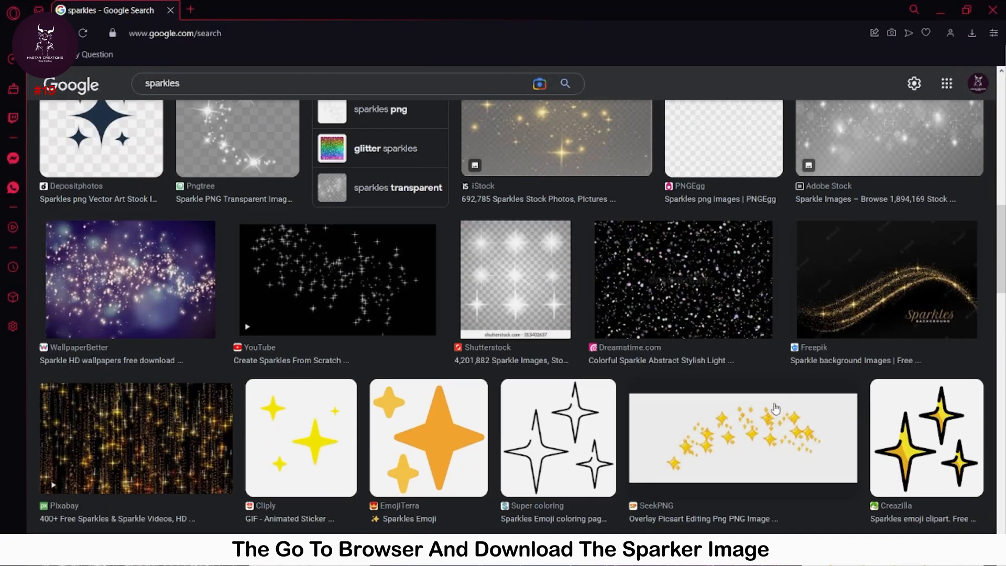
Preview the Blue Sparkle Background Loop result and open its full-size image in a new browser tab.
{"action": "scroll", "coordinate": [777, 408], "scroll_direction": "down", "scroll_amount": 5}
{"action": "left_click", "coordinate": [517, 332]}
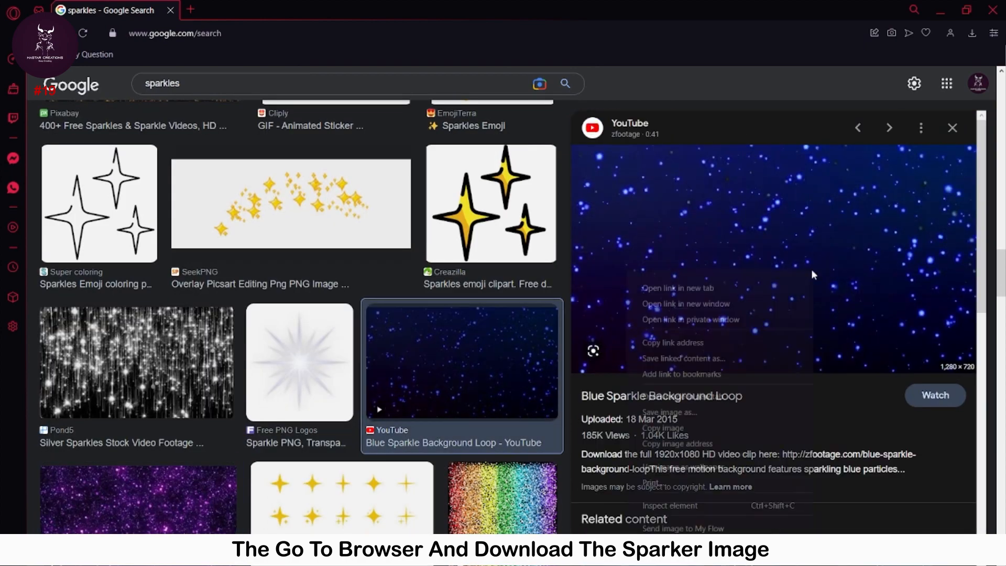
{"action": "right_click", "coordinate": [636, 284]}
{"action": "left_click", "coordinate": [692, 400]}
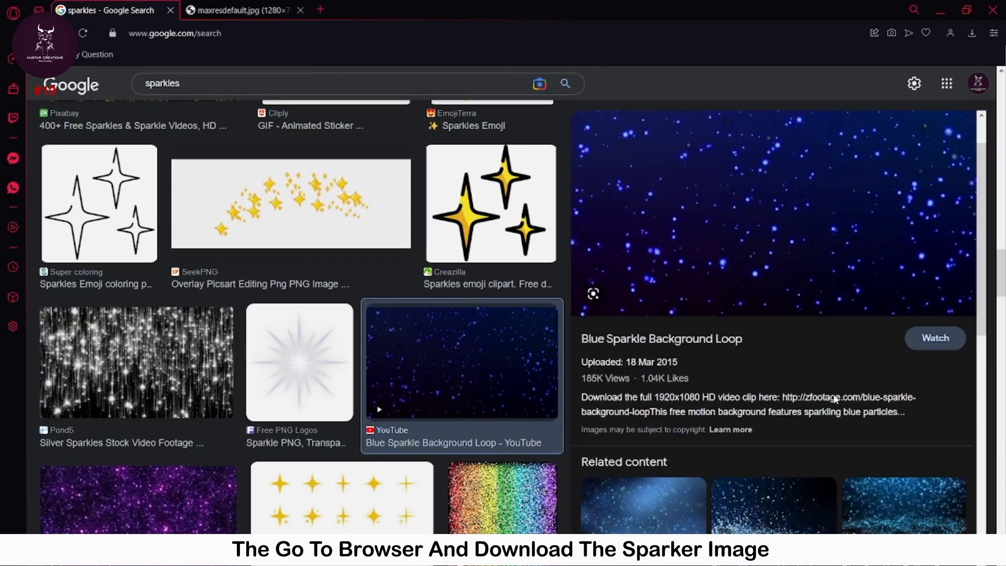
{"action": "scroll", "coordinate": [834, 394], "scroll_direction": "down", "scroll_amount": 7}
{"action": "scroll", "coordinate": [313, 321], "scroll_direction": "down", "scroll_amount": 15}
{"action": "scroll", "coordinate": [328, 317], "scroll_direction": "up", "scroll_amount": 7}
{"action": "left_click", "coordinate": [461, 280]}
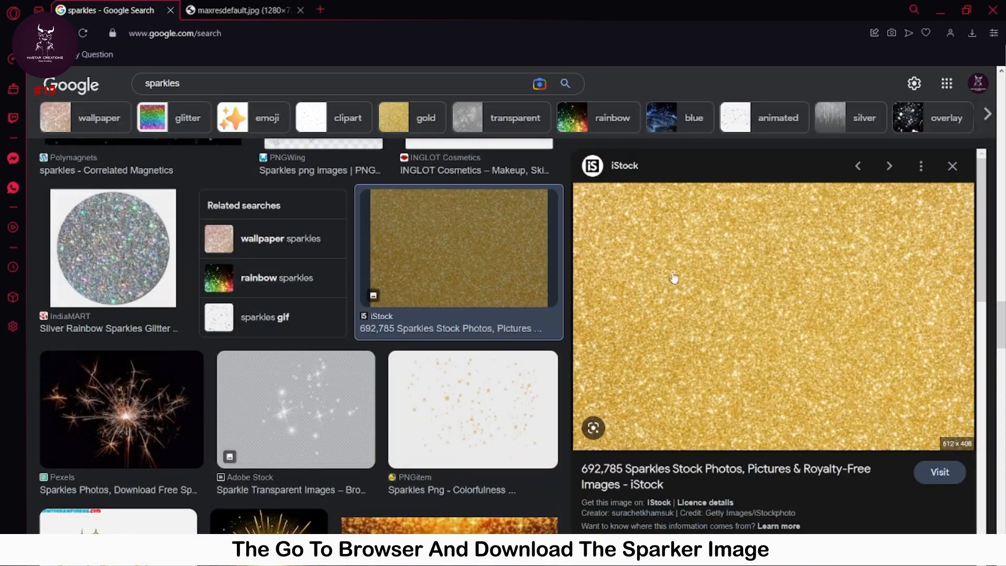
Save the full-size blue sparkle image to the Downloads folder as the JPEG maxresdefault.
{"action": "left_click", "coordinate": [241, 10]}
{"action": "right_click", "coordinate": [583, 310]}
{"action": "left_click", "coordinate": [643, 342]}
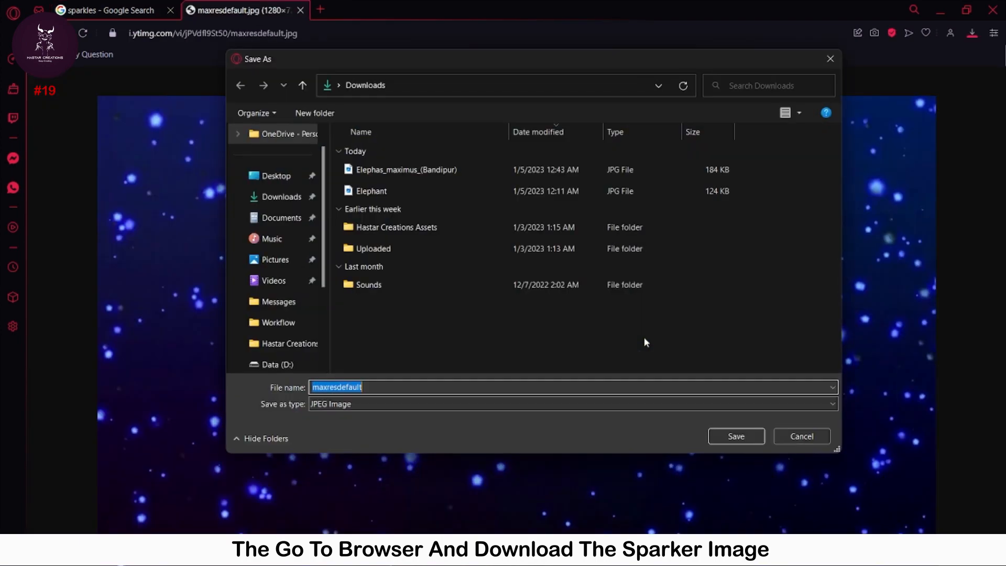
{"action": "left_click", "coordinate": [736, 436]}
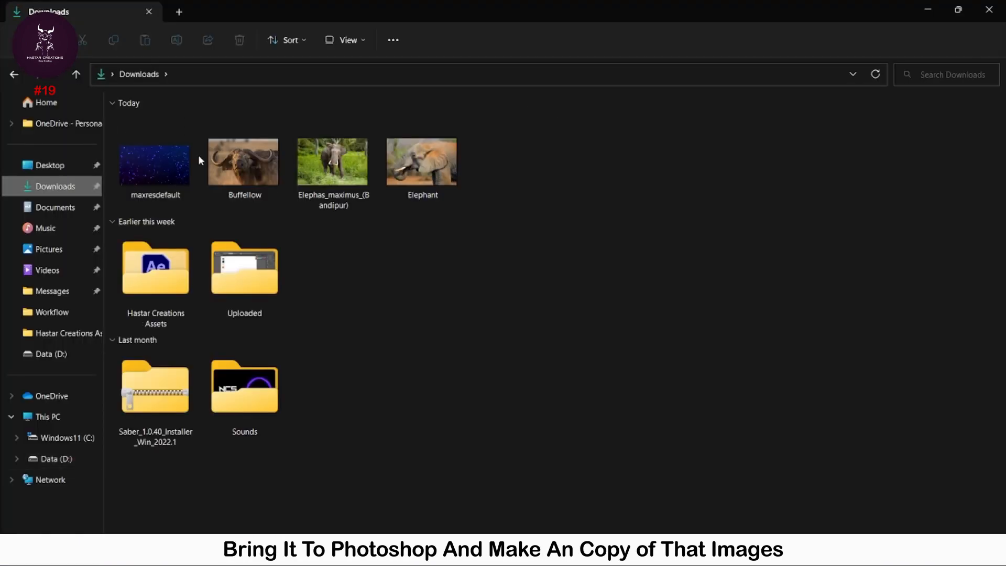
Place maxresdefault from Downloads into Buffellow.png in Photoshop and move its layer above Hue/Saturation 1.
{"action": "left_click_drag", "start_coordinate": [189, 152], "coordinate": [356, 173]}
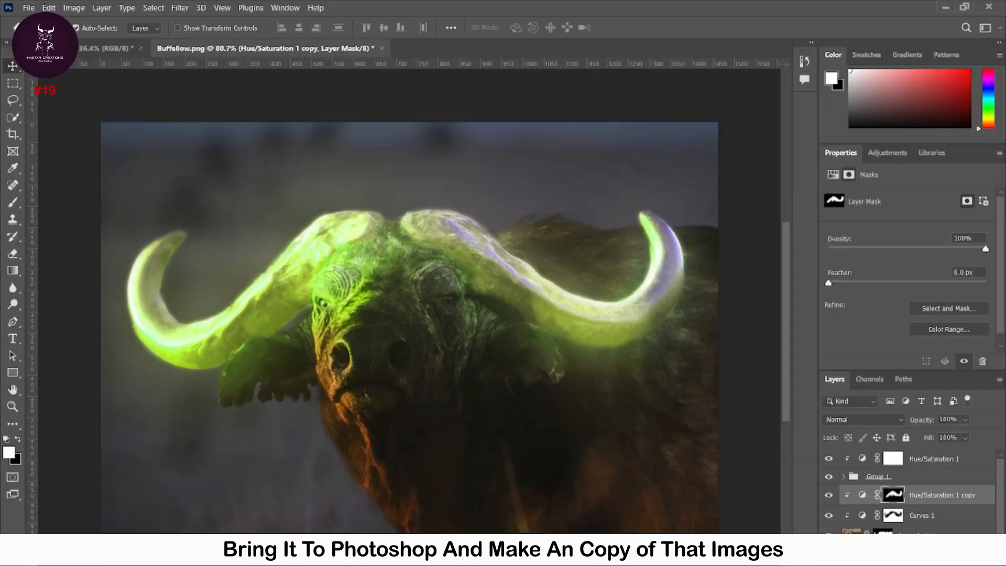
{"action": "left_click_drag", "start_coordinate": [471, 320], "coordinate": [483, 329]}
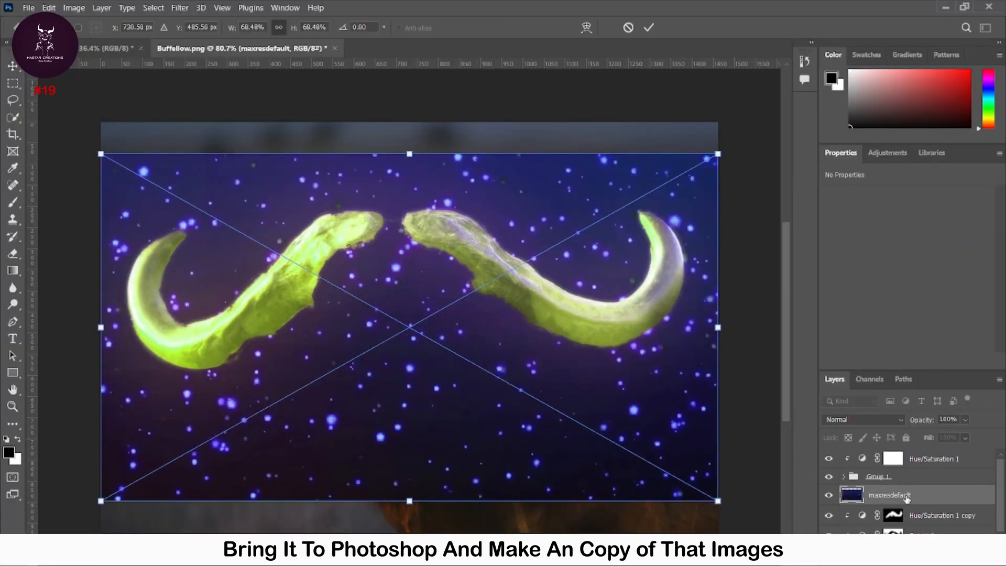
{"action": "left_click_drag", "start_coordinate": [907, 498], "coordinate": [901, 452]}
{"action": "left_click_drag", "start_coordinate": [515, 361], "coordinate": [522, 308]}
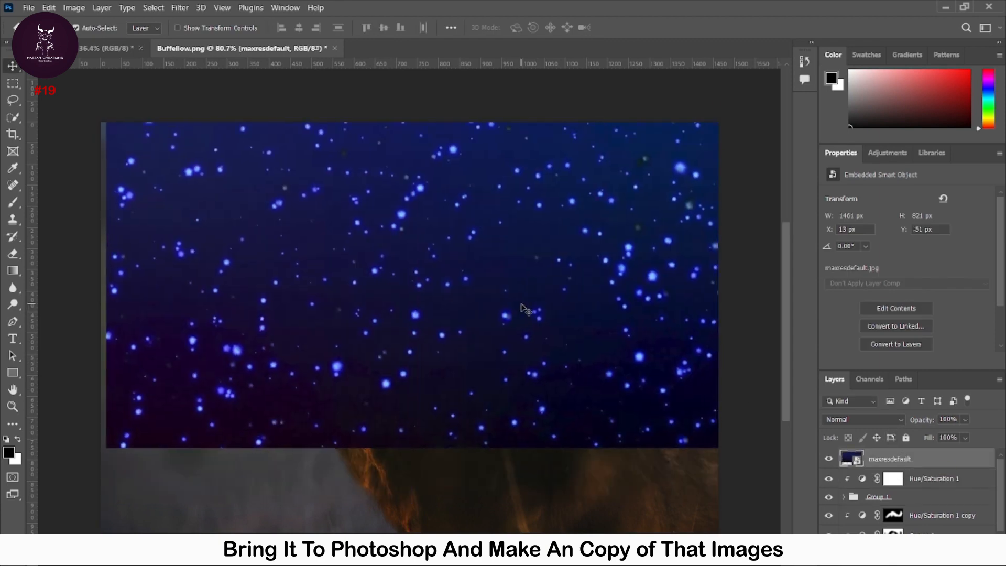
Scale the sparkle image down to a small rectangle and position it over the horn area.
{"action": "key", "text": "ctrl+t"}
{"action": "left_click_drag", "start_coordinate": [723, 101], "coordinate": [380, 292]}
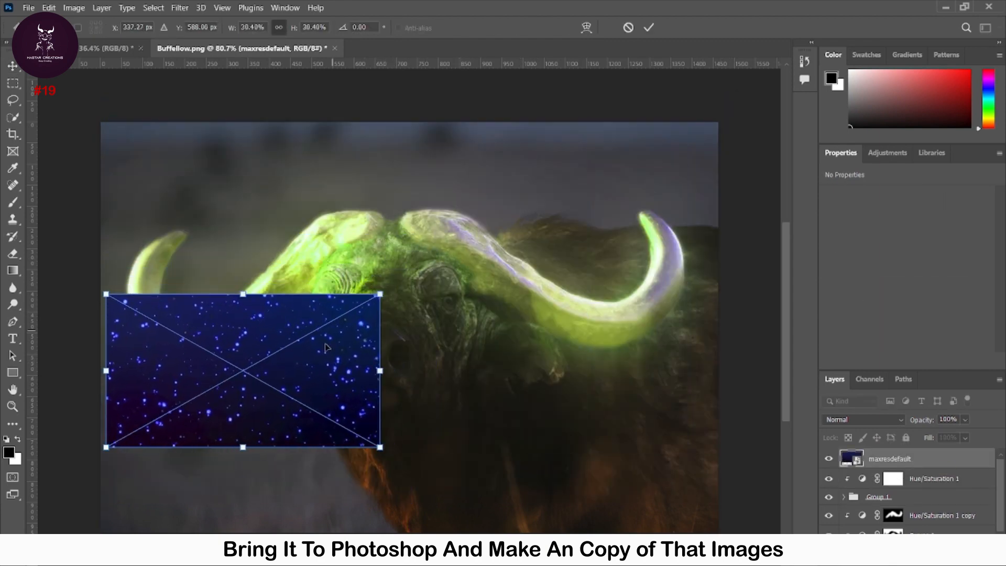
{"action": "left_click_drag", "start_coordinate": [323, 379], "coordinate": [330, 307]}
{"action": "left_click_drag", "start_coordinate": [386, 220], "coordinate": [288, 276]}
{"action": "left_click_drag", "start_coordinate": [250, 334], "coordinate": [338, 308]}
{"action": "key", "text": "Return"}
Duplicate the small sparkle image seven times, arranging the overlapping copies to cover both horns.
{"action": "left_click_drag", "start_coordinate": [338, 308], "coordinate": [503, 303], "text": "alt"}
{"action": "left_click_drag", "start_coordinate": [501, 300], "coordinate": [636, 298], "text": "alt"}
{"action": "left_click_drag", "start_coordinate": [635, 298], "coordinate": [653, 238], "text": "alt"}
Select all the maxresdefault layers, from the original to its last copy, and merge them into one layer.
{"action": "scroll", "coordinate": [901, 501], "scroll_direction": "down", "scroll_amount": 3}
{"action": "left_click", "coordinate": [905, 519], "text": "shift"}
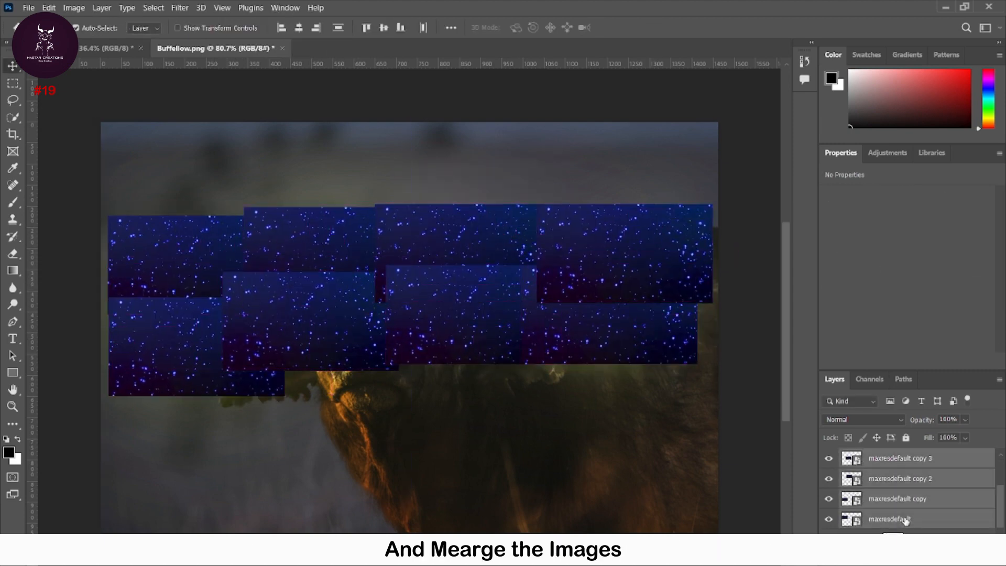
{"action": "right_click", "coordinate": [905, 519]}
{"action": "left_click", "coordinate": [759, 433]}
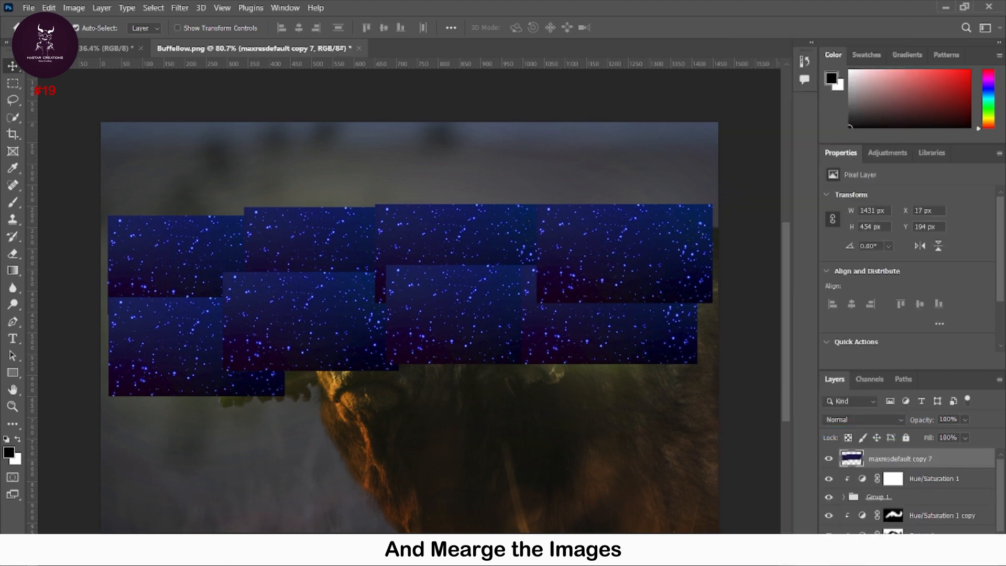
Give the merged sparkle layer a black layer mask and set its blending mode to Screen.
{"action": "key", "text": "ctrl+i"}
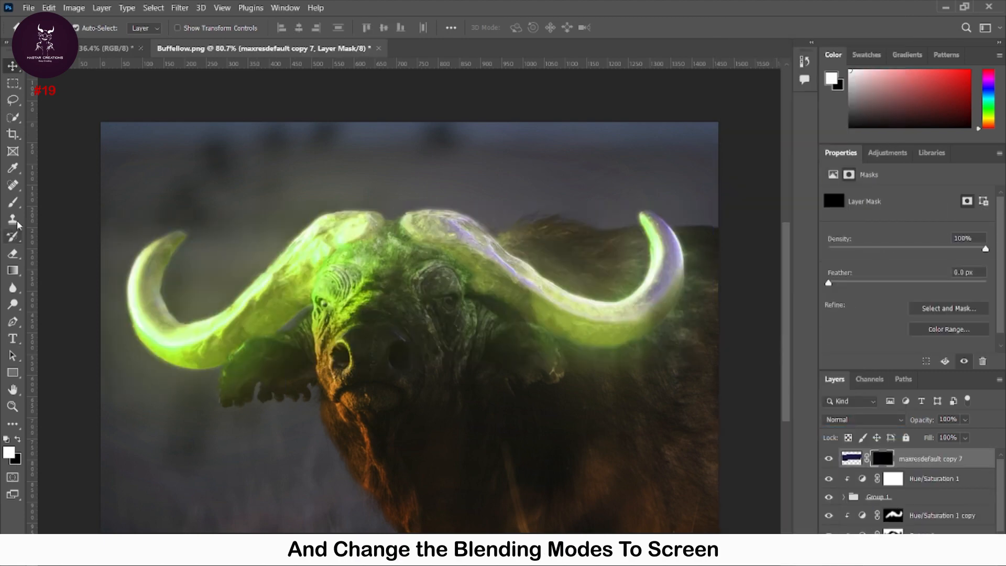
{"action": "left_click", "coordinate": [13, 202]}
{"action": "right_click", "coordinate": [303, 345], "text": "alt"}
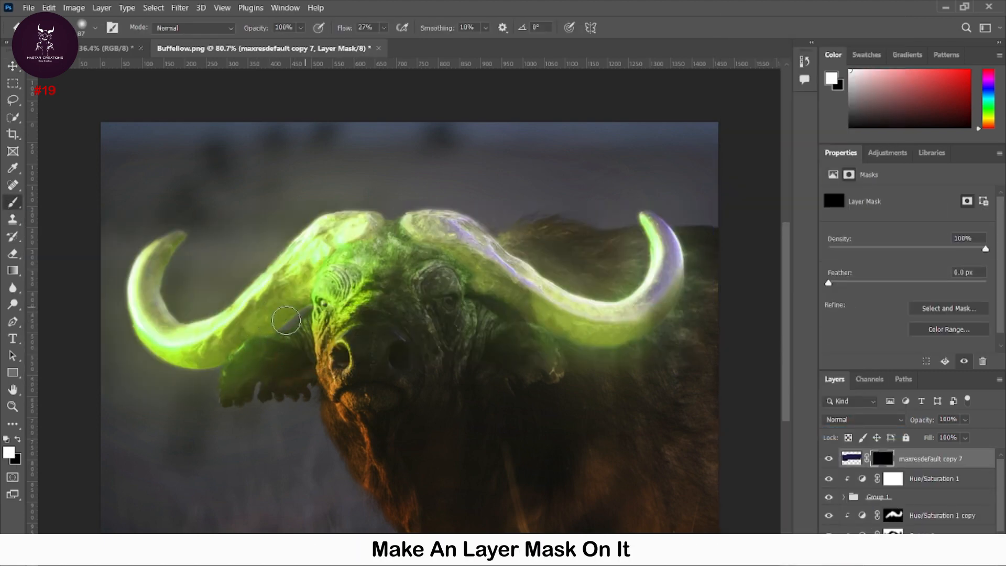
{"action": "left_click", "coordinate": [848, 458]}
{"action": "left_click", "coordinate": [862, 419]}
{"action": "left_click", "coordinate": [846, 379]}
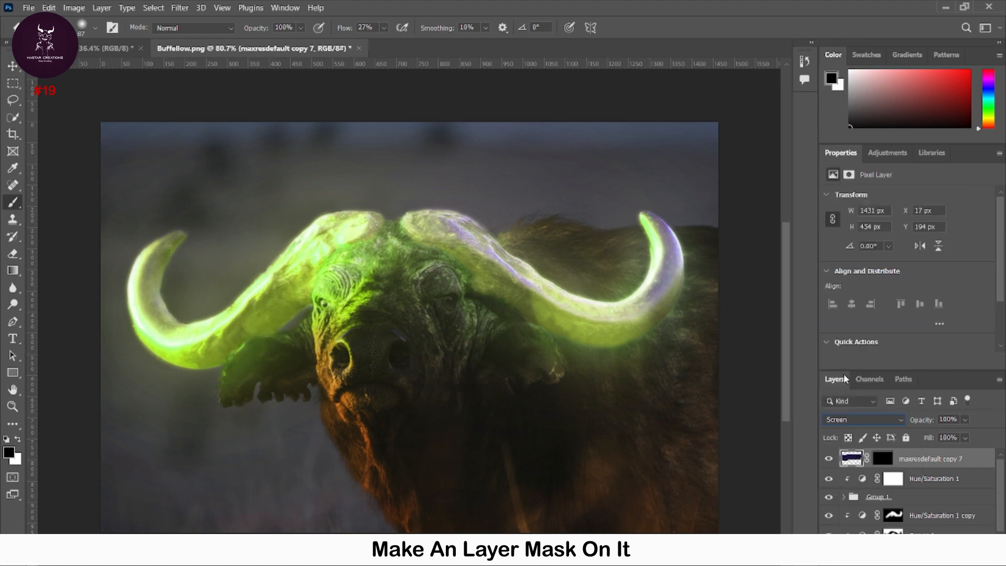
Brush white at 27% flow on the sparkle layer's mask along both horns to reveal the sparkles.
{"action": "left_click", "coordinate": [882, 459]}
{"action": "key", "text": "x"}
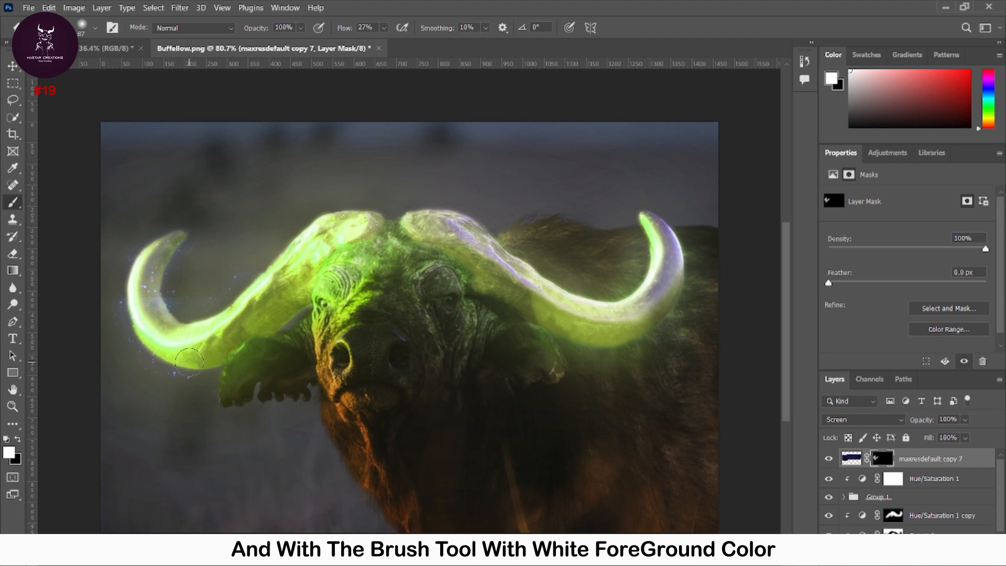
{"action": "left_click_drag", "start_coordinate": [186, 358], "coordinate": [290, 317]}
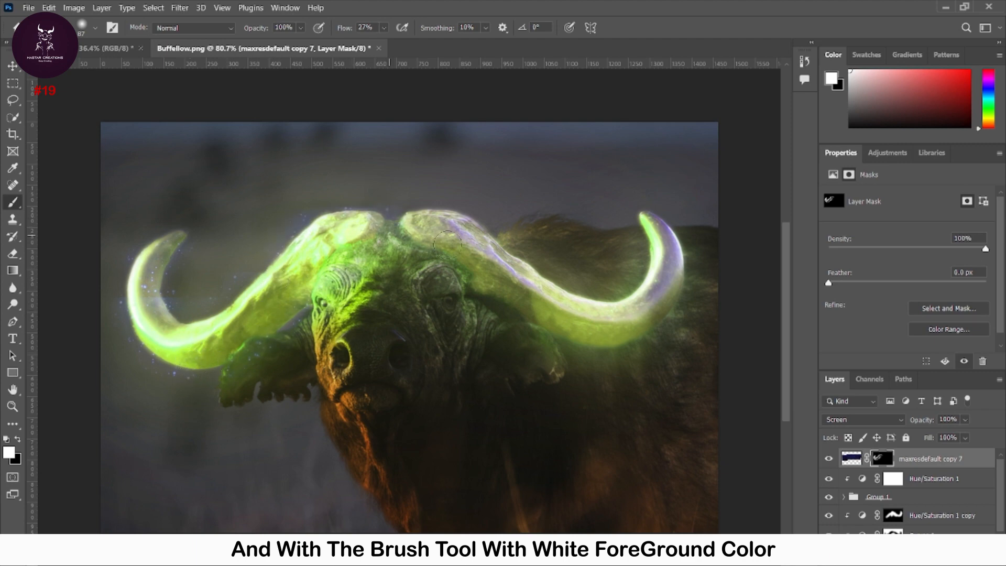
{"action": "mouse_move", "coordinate": [597, 286]}
{"action": "left_mouse_down"}
{"action": "mouse_move", "coordinate": [655, 227]}
{"action": "mouse_move", "coordinate": [656, 310]}
{"action": "left_mouse_up"}
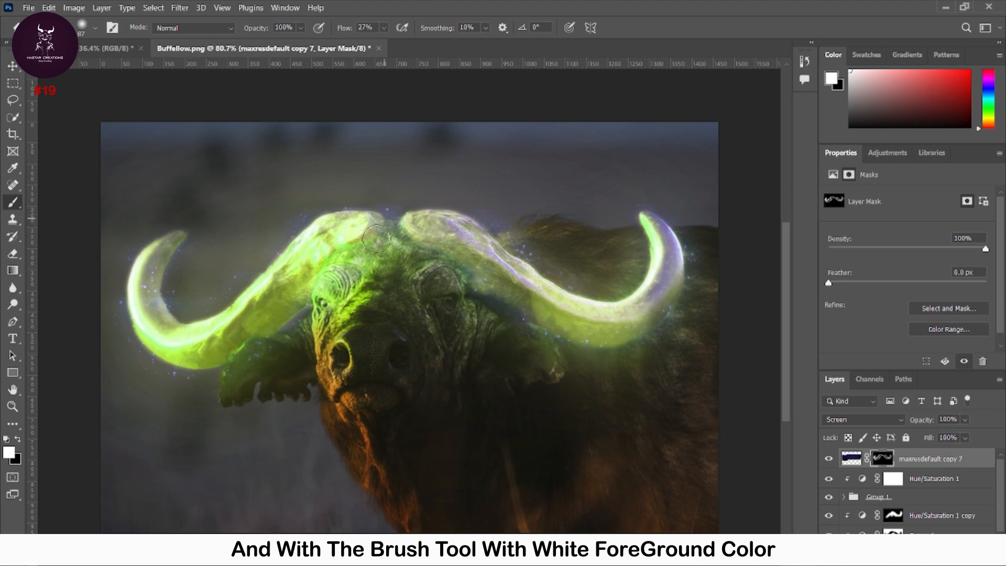
Duplicate Hue/Saturation 1, clip the copy directly above the merged sparkle layer and set its Hue to -180.
{"action": "right_click", "coordinate": [935, 486]}
{"action": "left_click", "coordinate": [786, 104]}
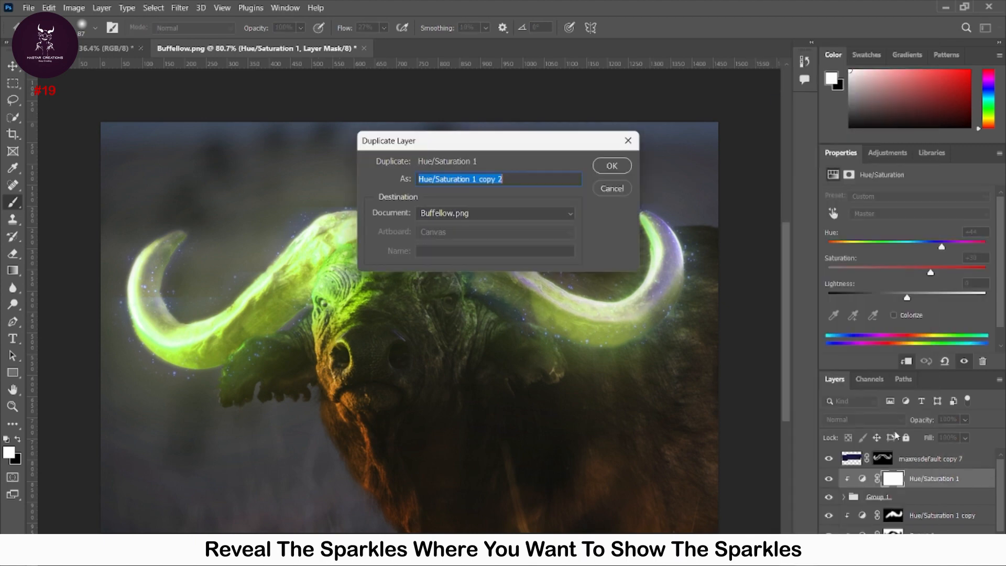
{"action": "key", "text": "Return"}
{"action": "left_click_drag", "start_coordinate": [933, 479], "coordinate": [927, 454]}
{"action": "left_click", "coordinate": [906, 362]}
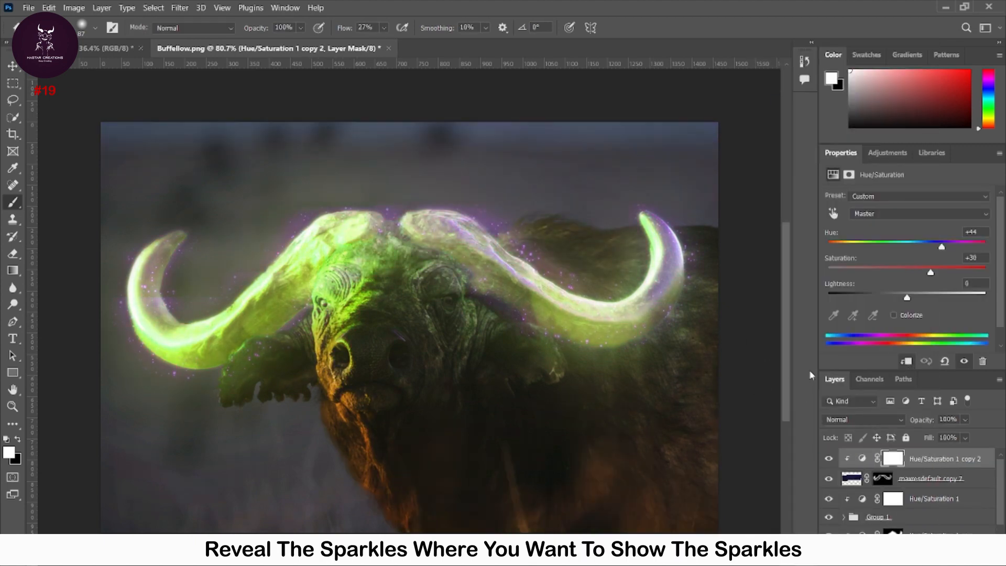
{"action": "left_click_drag", "start_coordinate": [942, 247], "coordinate": [821, 233]}
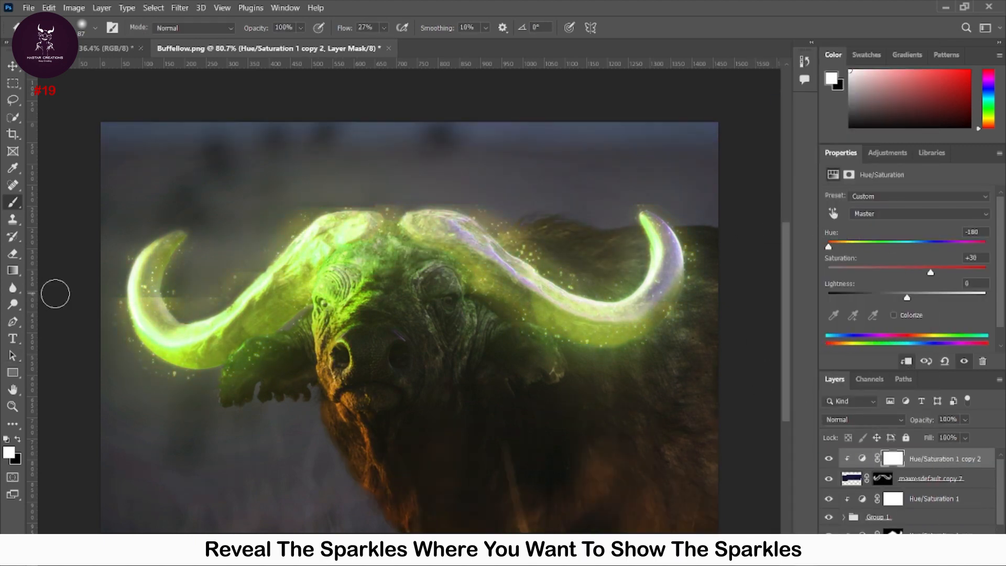
Refine the sparkle layer's mask by brushing black at 18% flow around the horns to fade excess sparkles.
{"action": "left_click", "coordinate": [883, 479]}
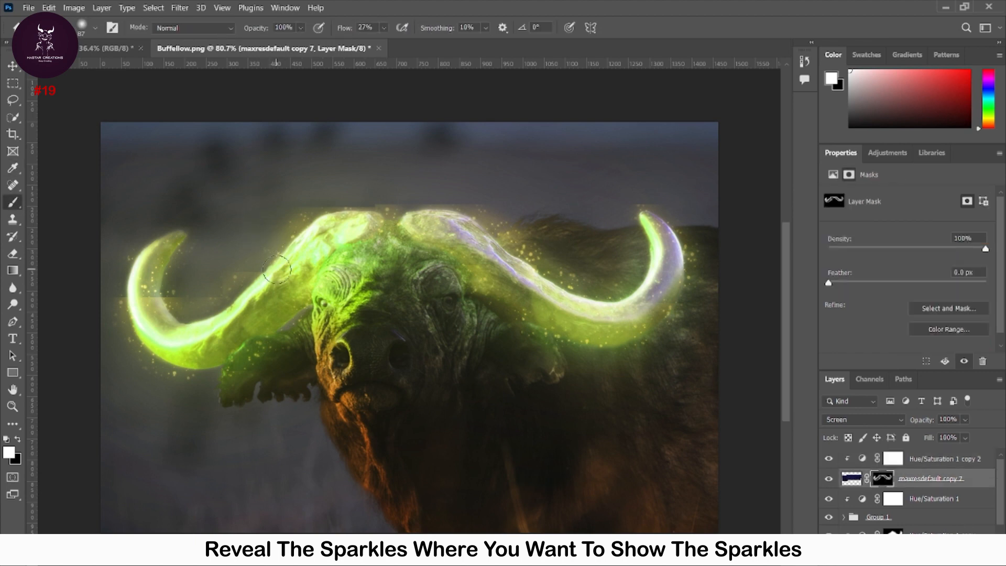
{"action": "key", "text": "x"}
{"action": "left_click_drag", "start_coordinate": [167, 293], "coordinate": [188, 295]}
{"action": "left_click_drag", "start_coordinate": [120, 291], "coordinate": [105, 337]}
{"action": "left_click_drag", "start_coordinate": [348, 28], "coordinate": [342, 29]}
{"action": "left_click_drag", "start_coordinate": [171, 259], "coordinate": [155, 265]}
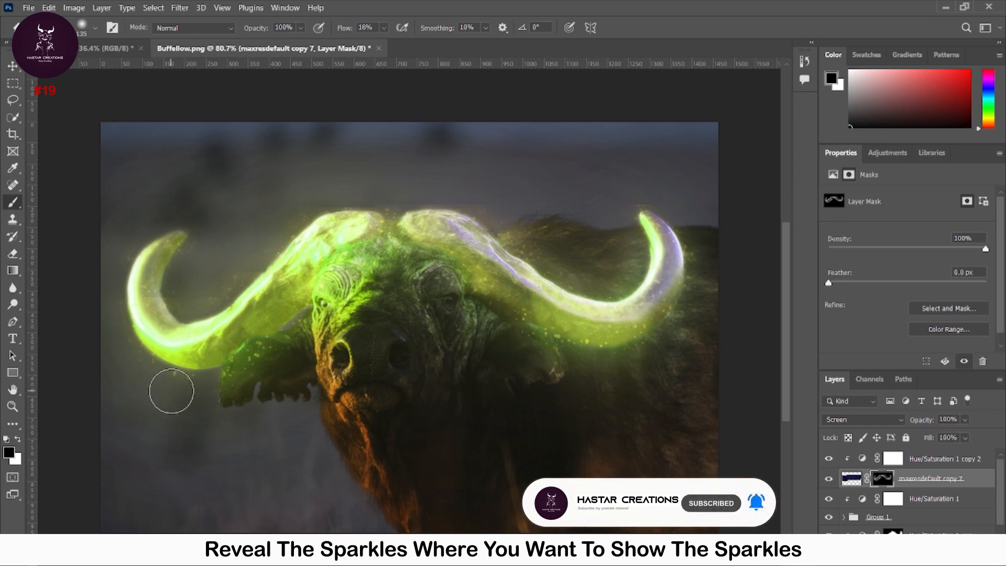
Add a Color Lookup adjustment above all layers using Crisp_Warm.look and reduce its opacity to 18%.
{"action": "left_click", "coordinate": [957, 463]}
{"action": "left_click", "coordinate": [927, 557]}
{"action": "left_click", "coordinate": [937, 519]}
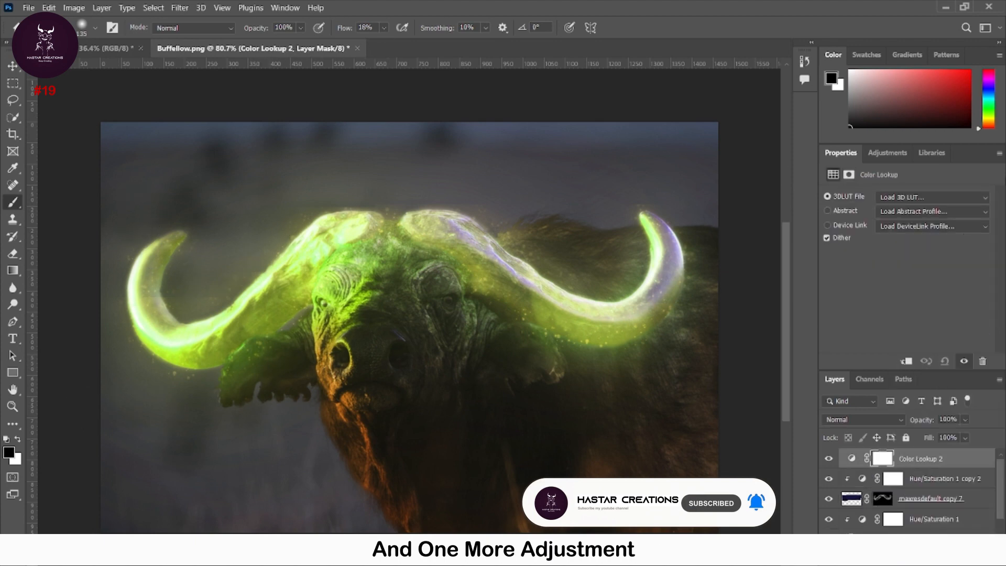
{"action": "left_click", "coordinate": [933, 197]}
{"action": "left_click", "coordinate": [898, 283]}
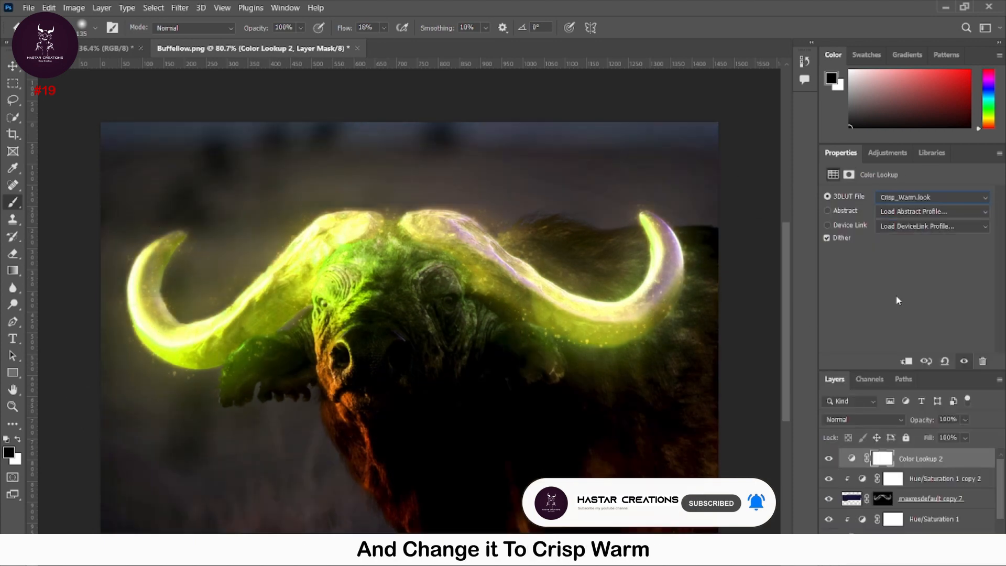
{"action": "left_click_drag", "start_coordinate": [917, 424], "coordinate": [913, 422]}
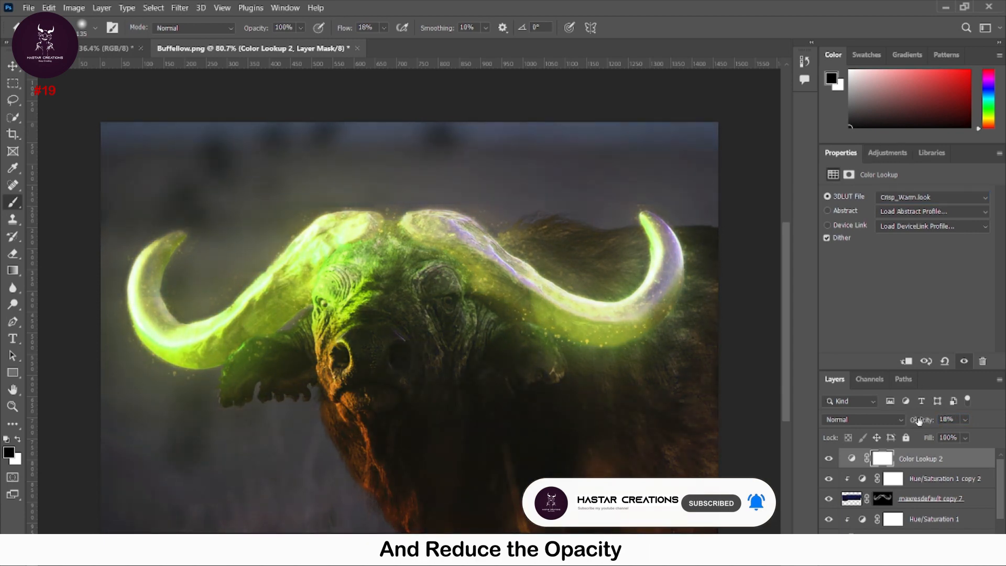
Review the settings and opacity of the Black & White 1 and Color Lookup 1 adjustment layers.
{"action": "scroll", "coordinate": [965, 491], "scroll_direction": "down", "scroll_amount": 5}
{"action": "left_click", "coordinate": [895, 513]}
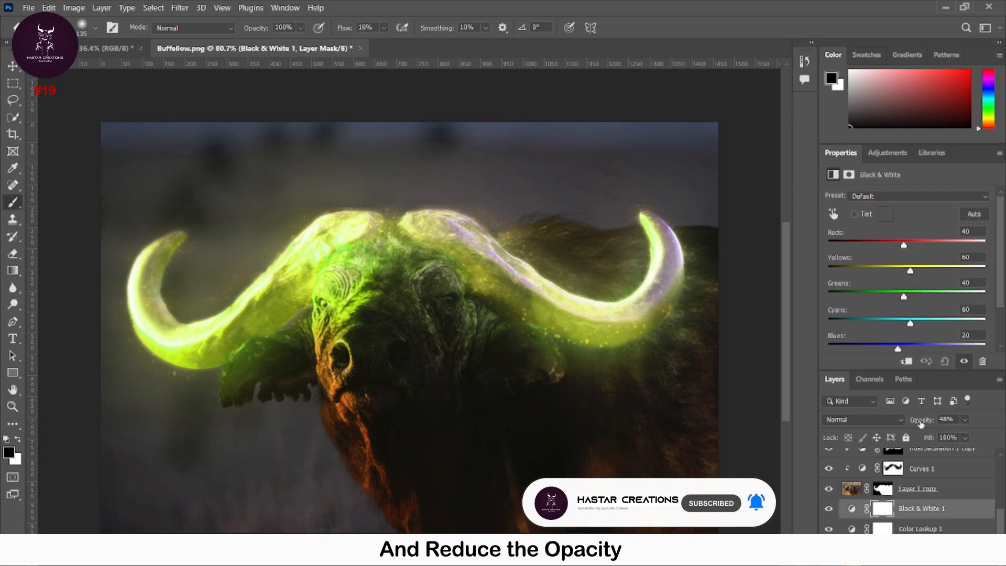
{"action": "left_click", "coordinate": [935, 530]}
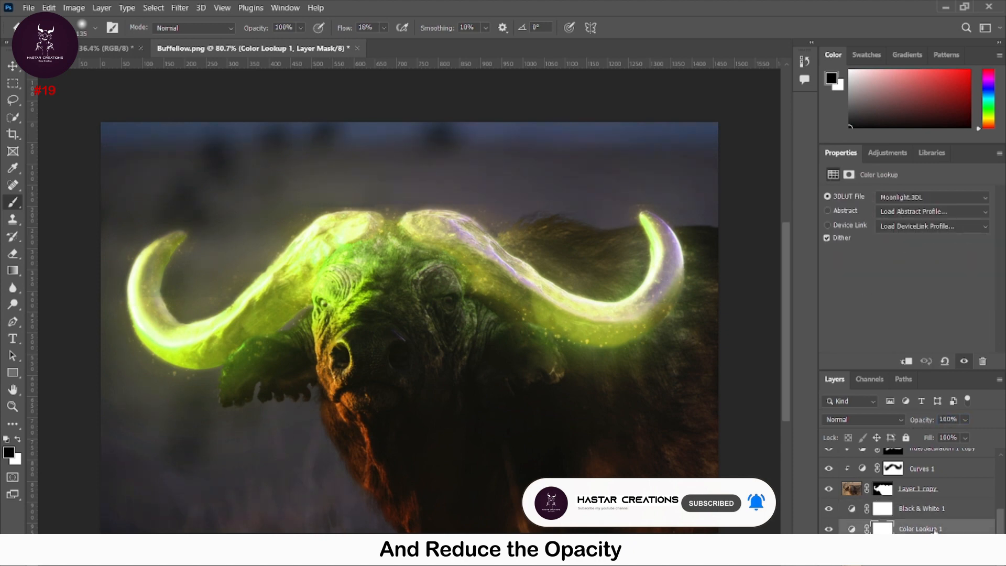